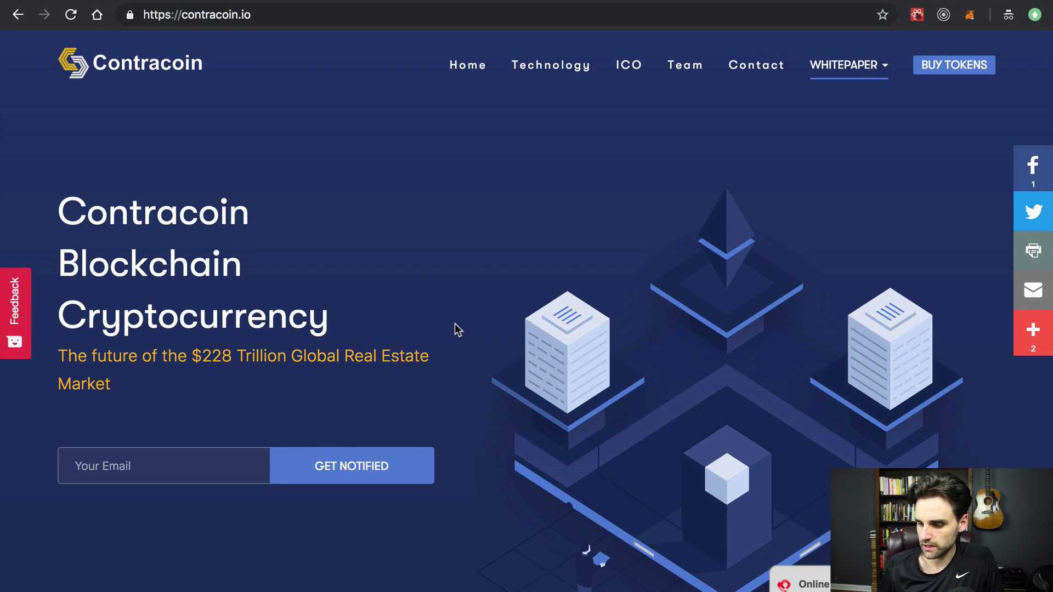
Scroll the homepage past the real estate worth chart to the Experience section's promotional video.
scroll(455, 329, "down", 1)
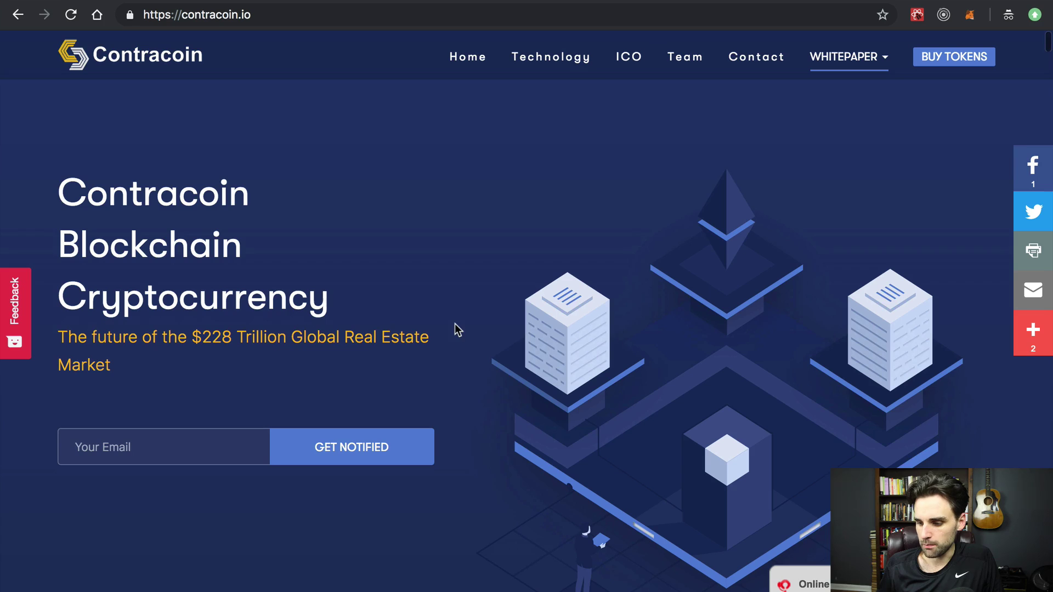
scroll(433, 222, "up", 1)
scroll(623, 344, "down", 2)
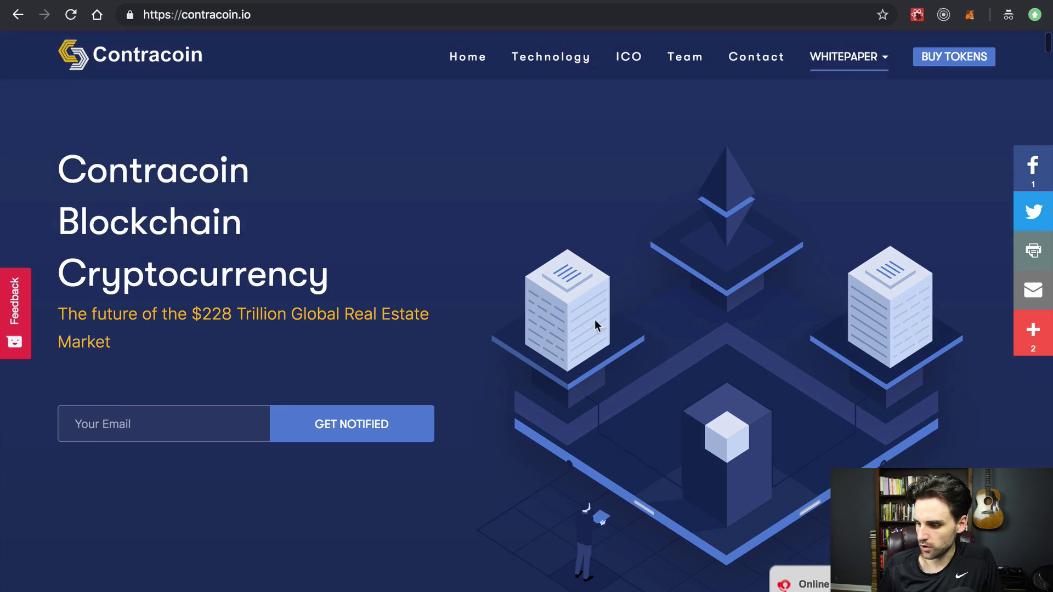
scroll(614, 348, "up", 2)
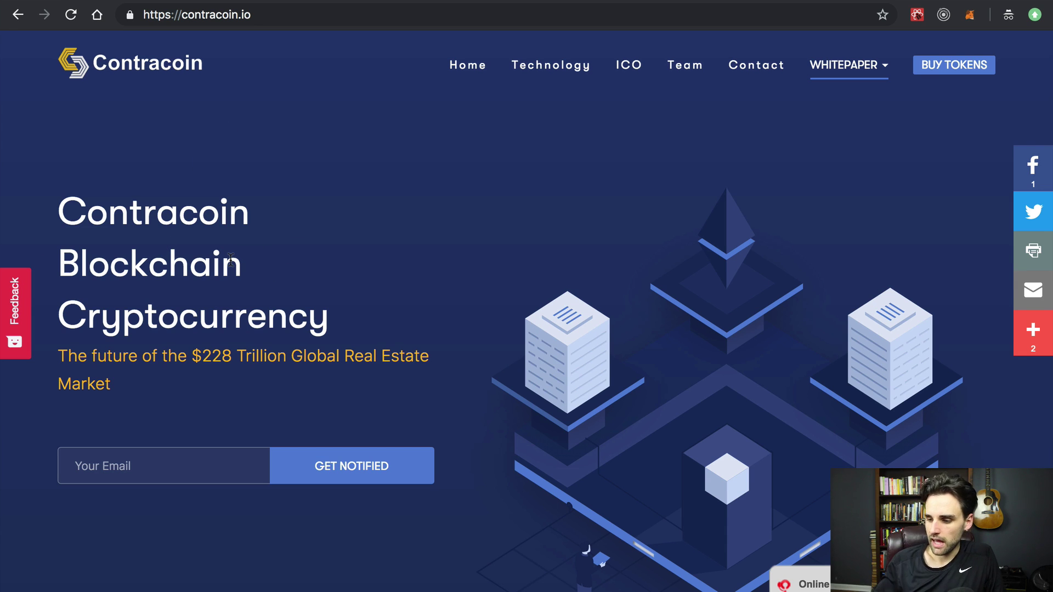
scroll(230, 259, "down", 5)
scroll(387, 290, "down", 2)
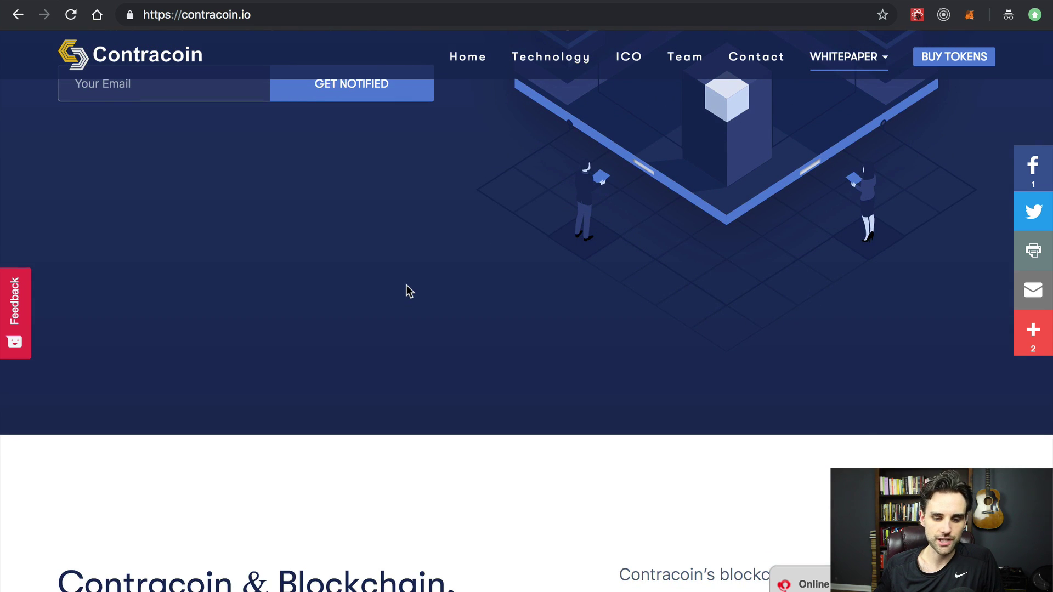
scroll(407, 285, "down", 4)
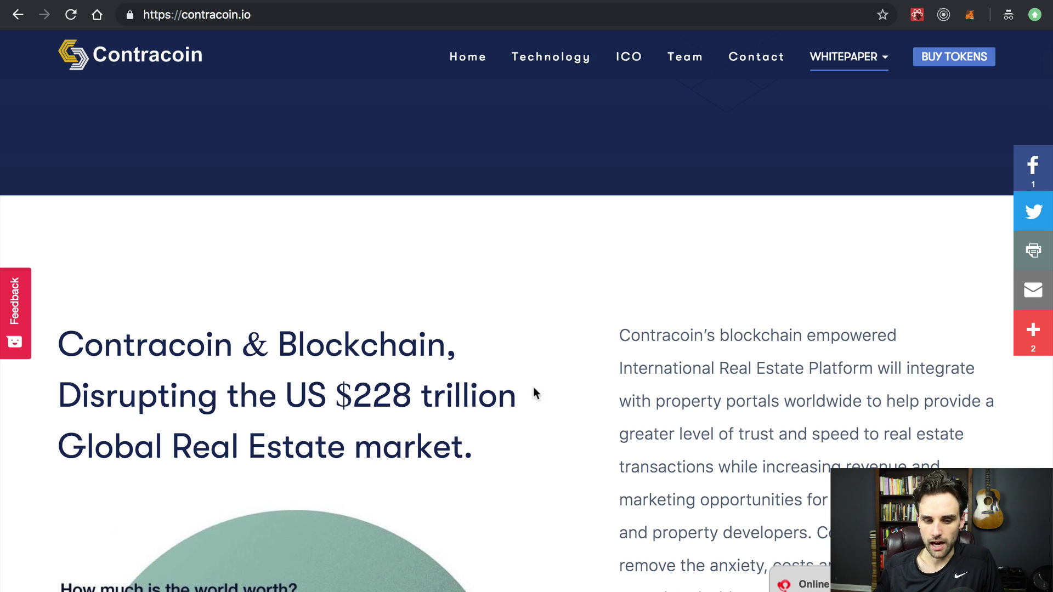
scroll(552, 370, "down", 4)
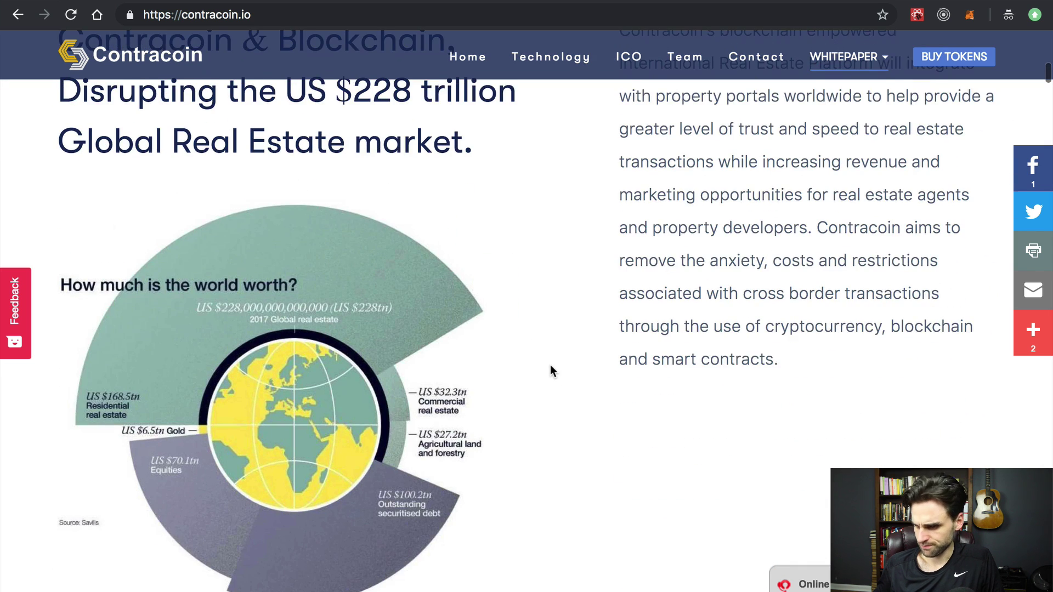
scroll(550, 367, "down", 6)
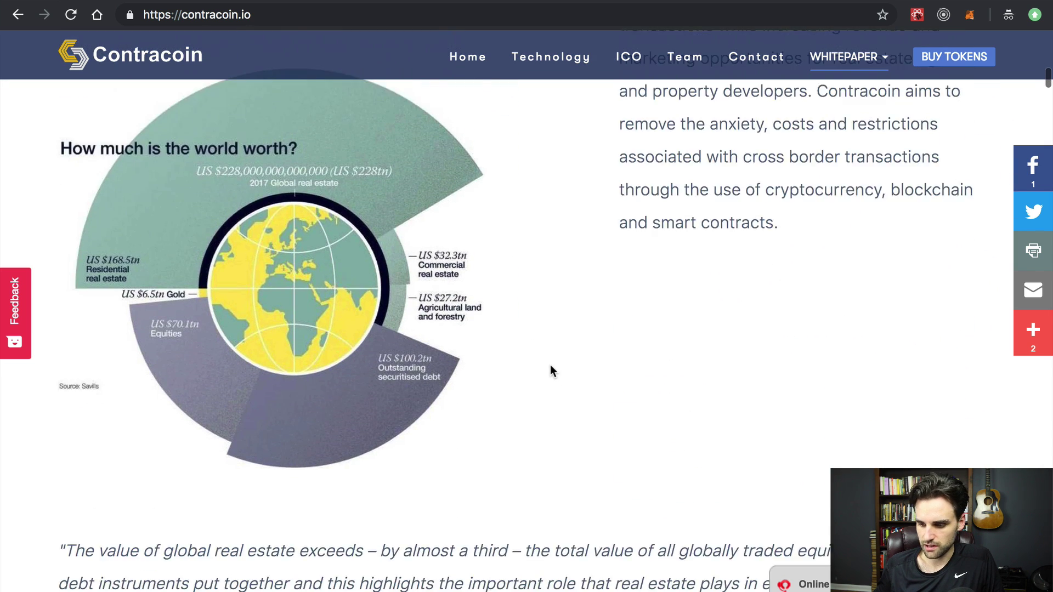
scroll(550, 364, "down", 11)
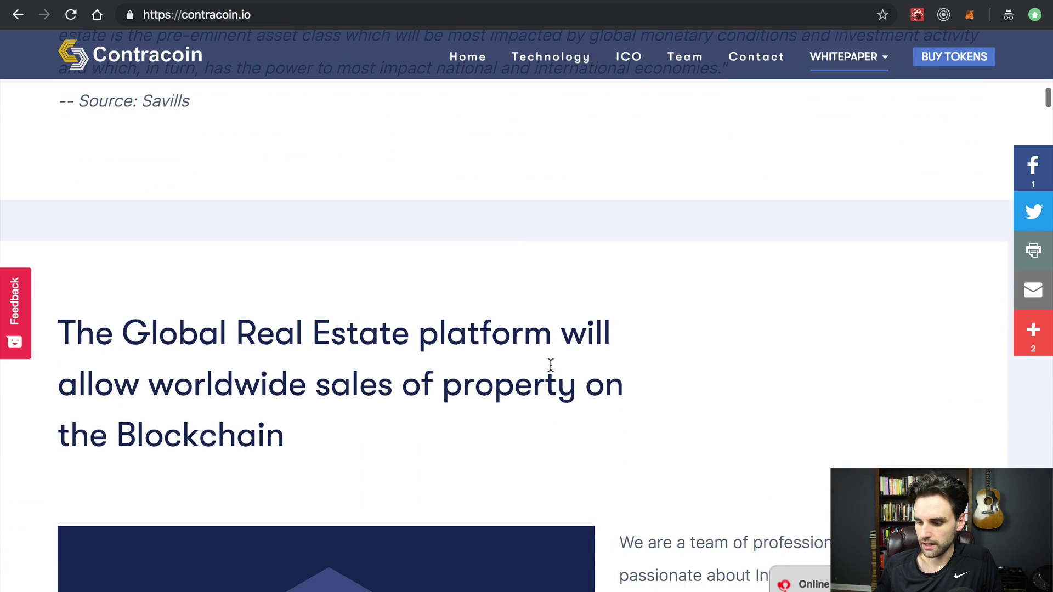
scroll(550, 364, "down", 3)
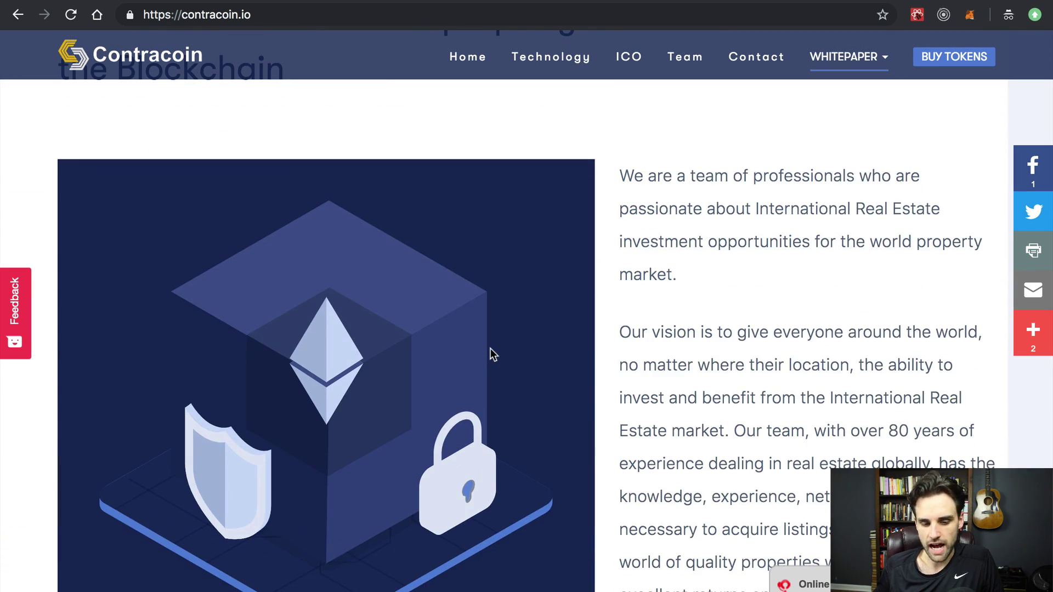
scroll(491, 352, "down", 4)
scroll(490, 348, "down", 8)
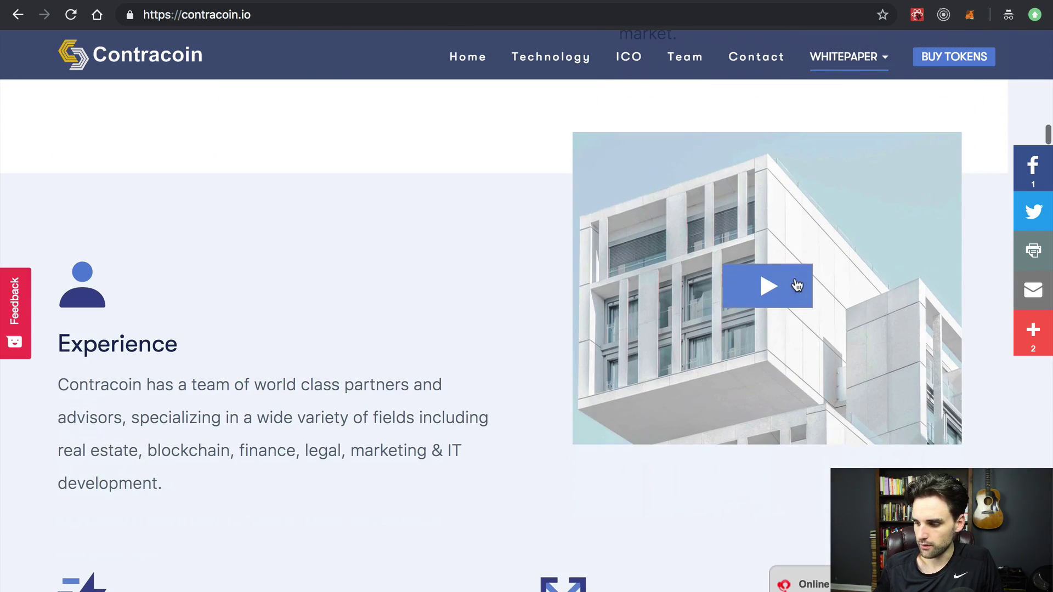
left_click(796, 278)
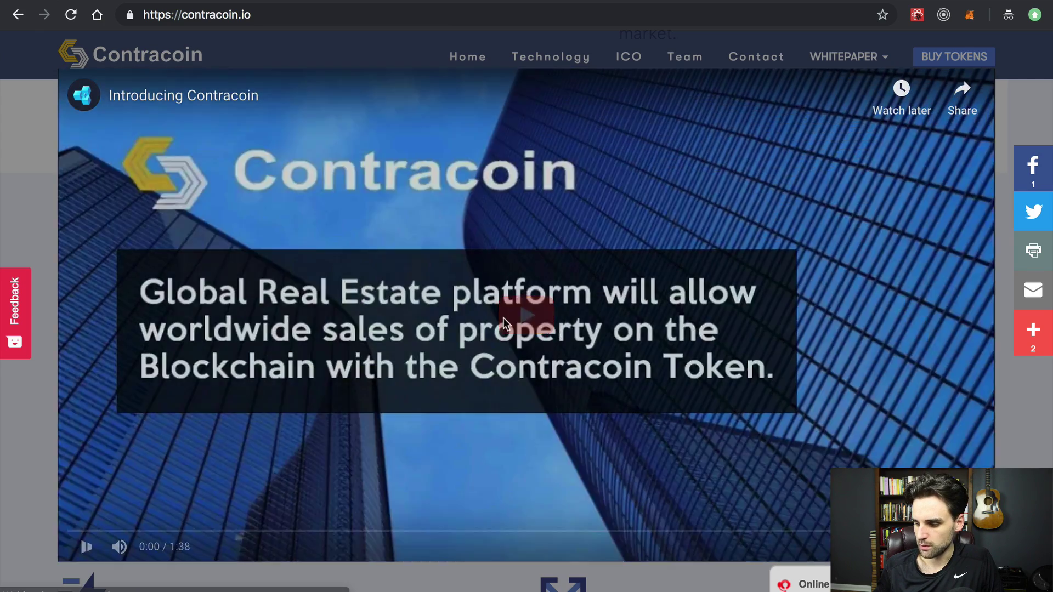
left_click(504, 322)
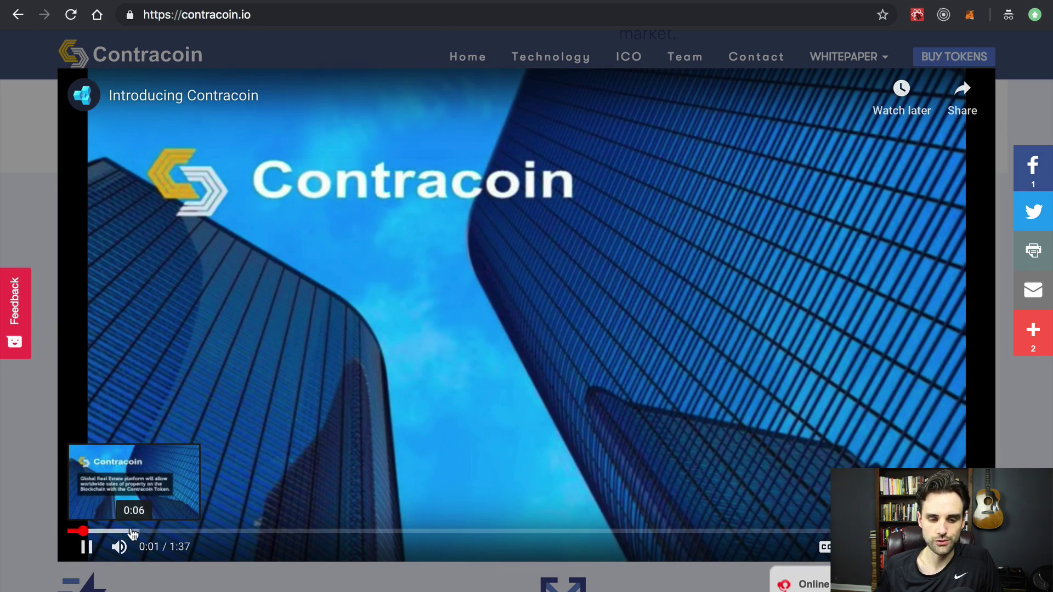
left_click(132, 531)
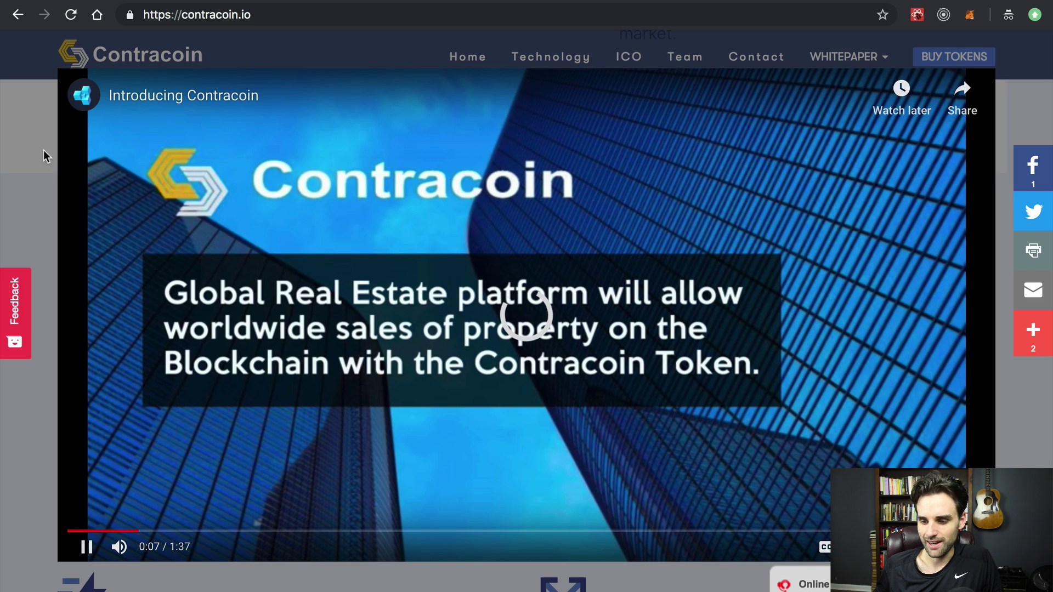
left_click(25, 160)
scroll(616, 349, "down", 4)
Advance the platform roadmap twice to show the Q2–Q4 2019 quarters.
scroll(494, 323, "up", 2)
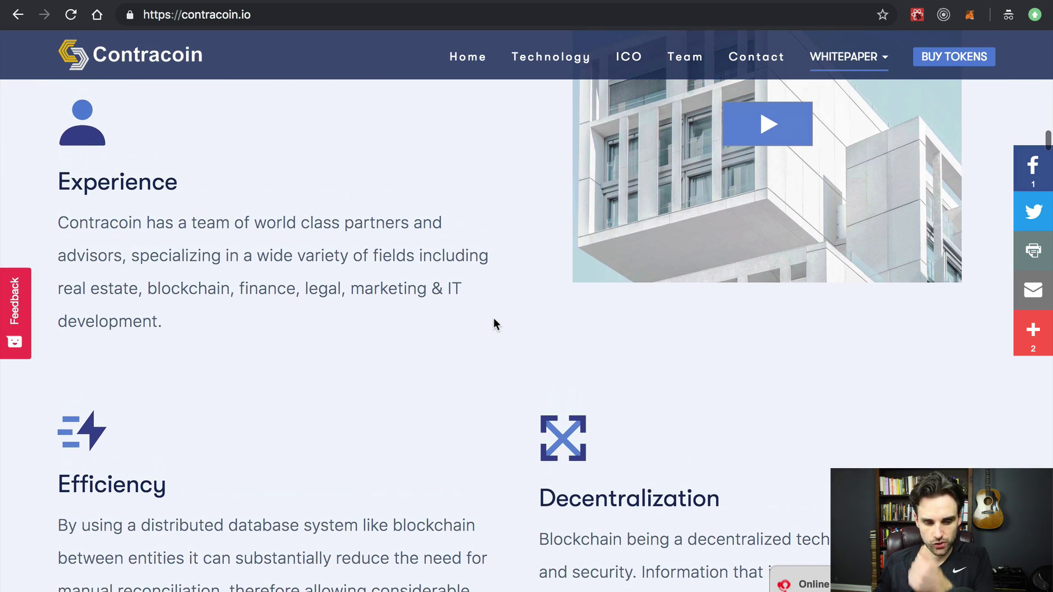
scroll(495, 323, "down", 1)
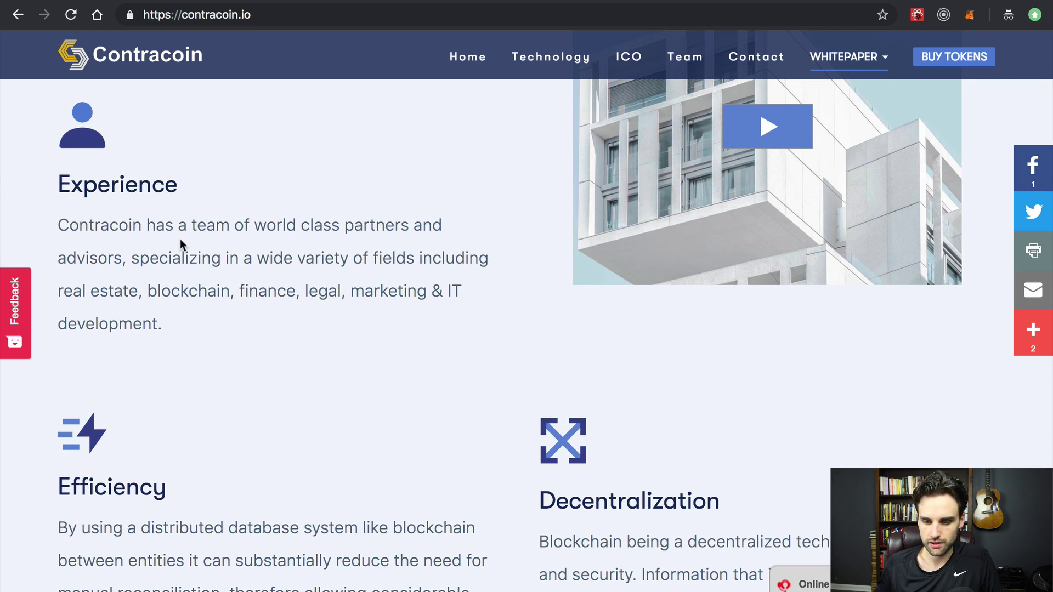
scroll(181, 240, "down", 3)
scroll(518, 386, "down", 10)
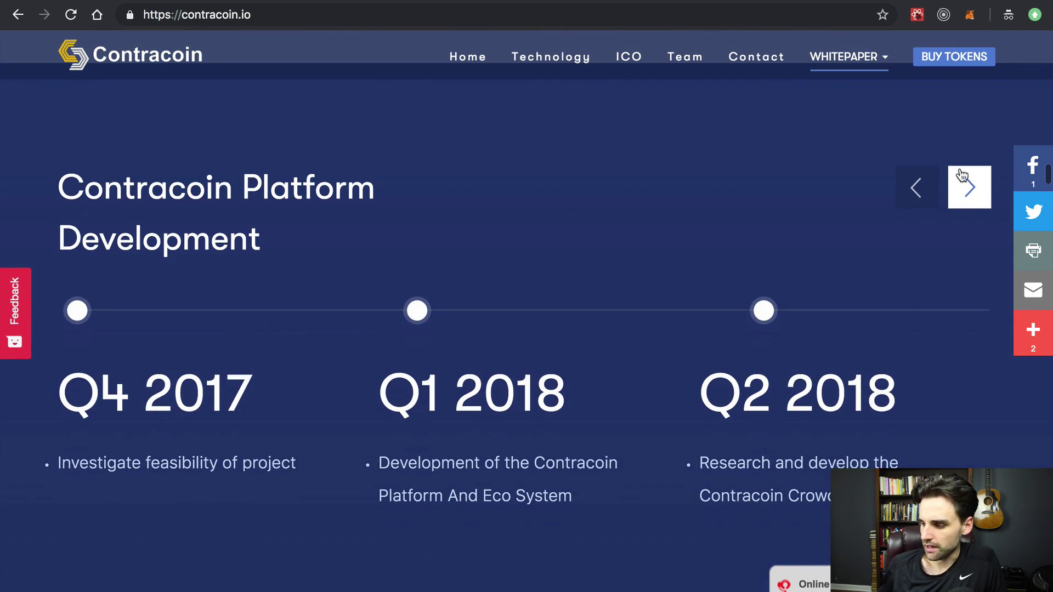
left_click(963, 178)
left_click(964, 180)
Scroll down to the Token Sale Details chart with the token distribution breakdown.
scroll(460, 286, "down", 2)
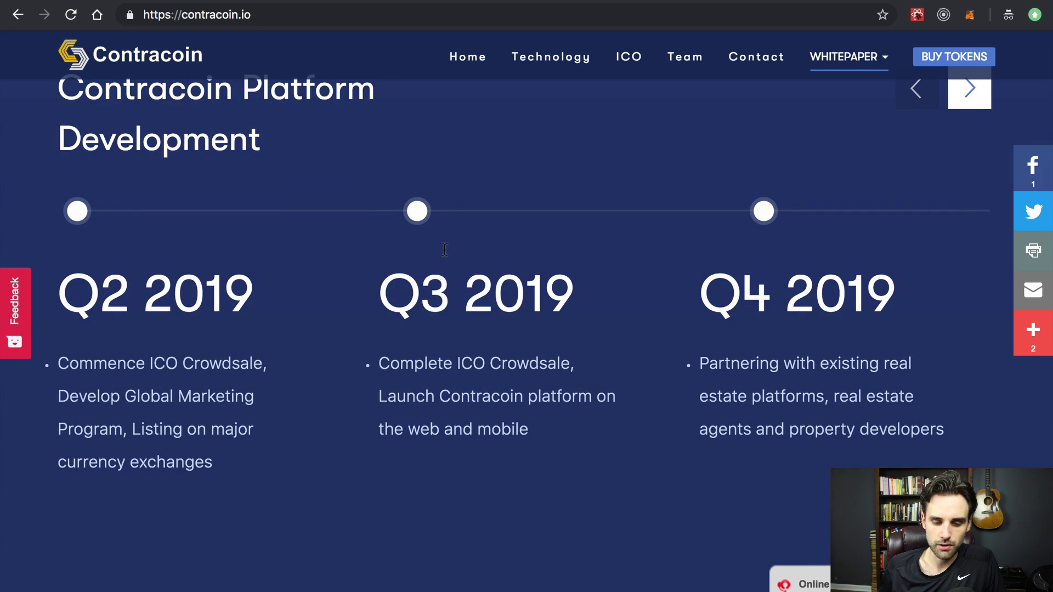
scroll(450, 233, "down", 12)
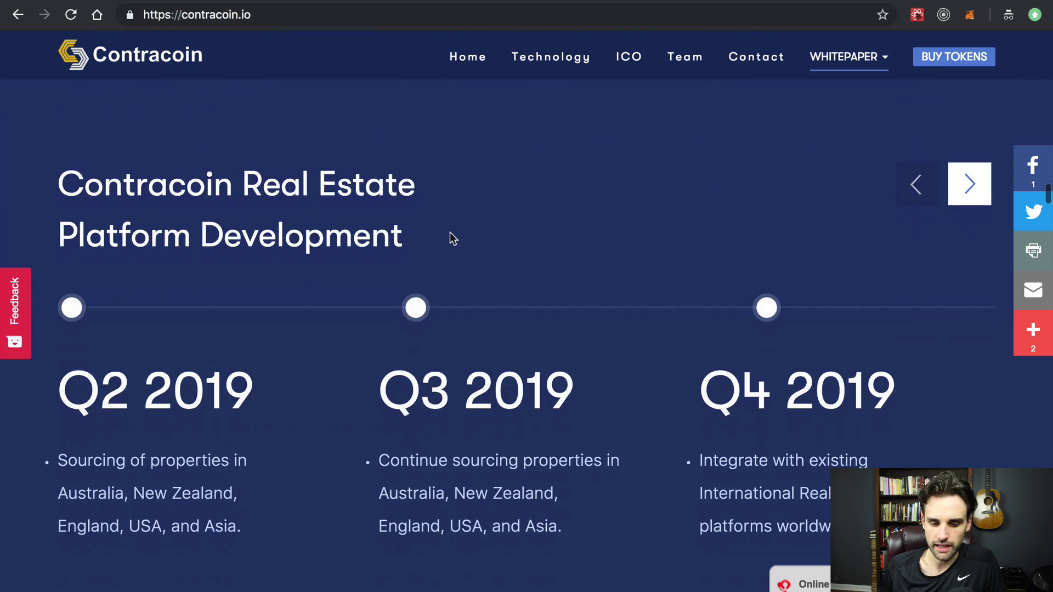
scroll(451, 237, "down", 9)
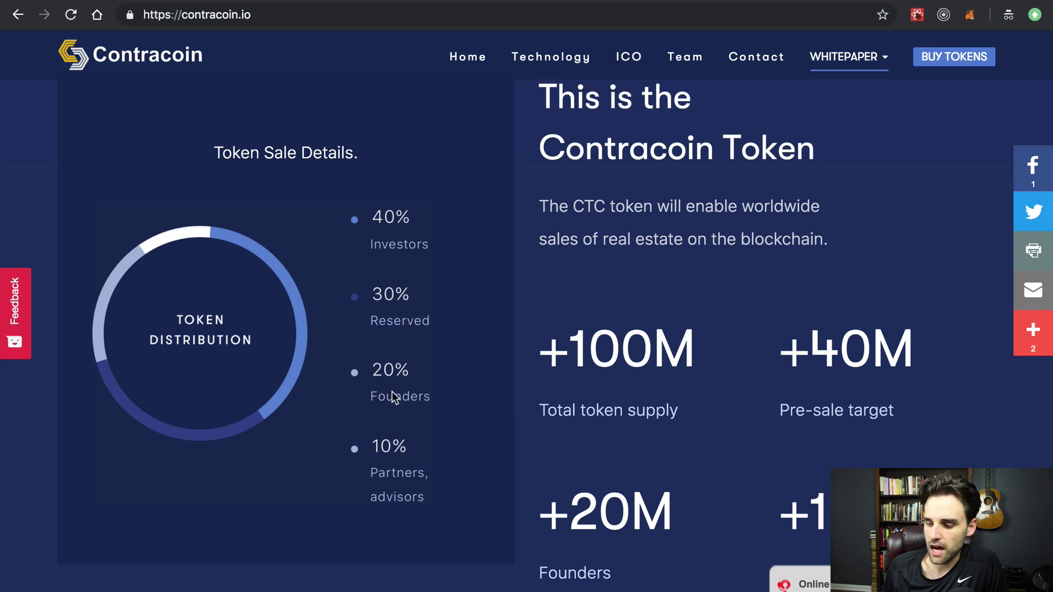
Check the Allocation of Proceeds pie chart slice percentages, including Research & Development at 75%.
scroll(564, 271, "up", 1)
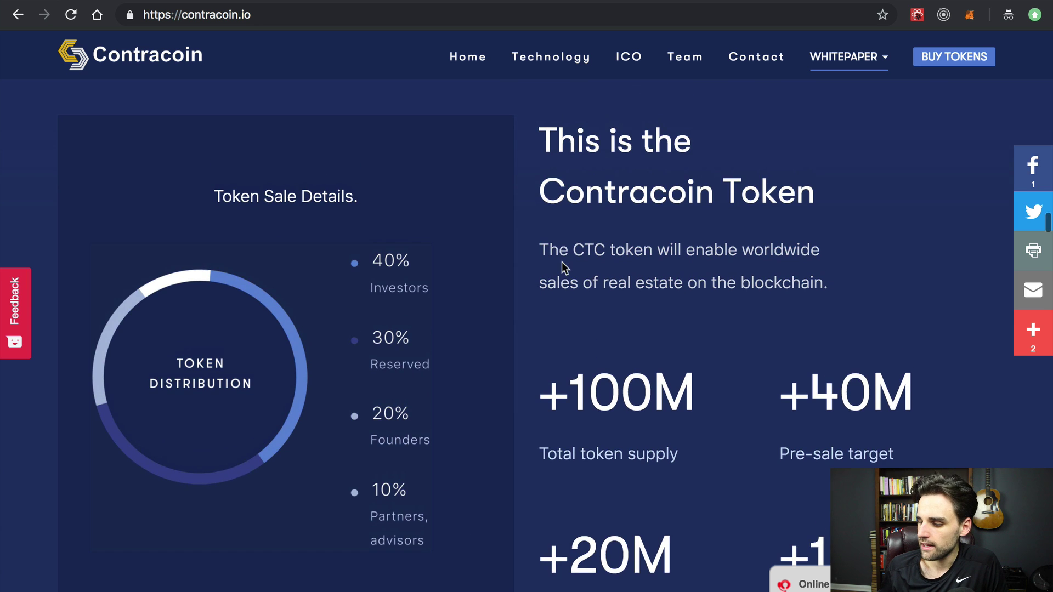
scroll(548, 299, "down", 3)
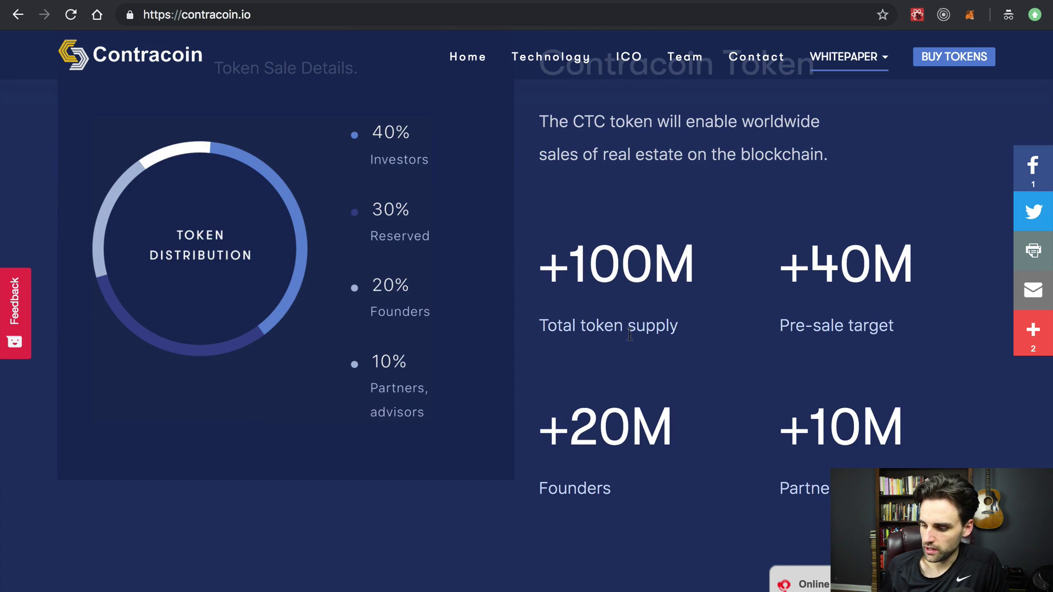
scroll(622, 535, "down", 8)
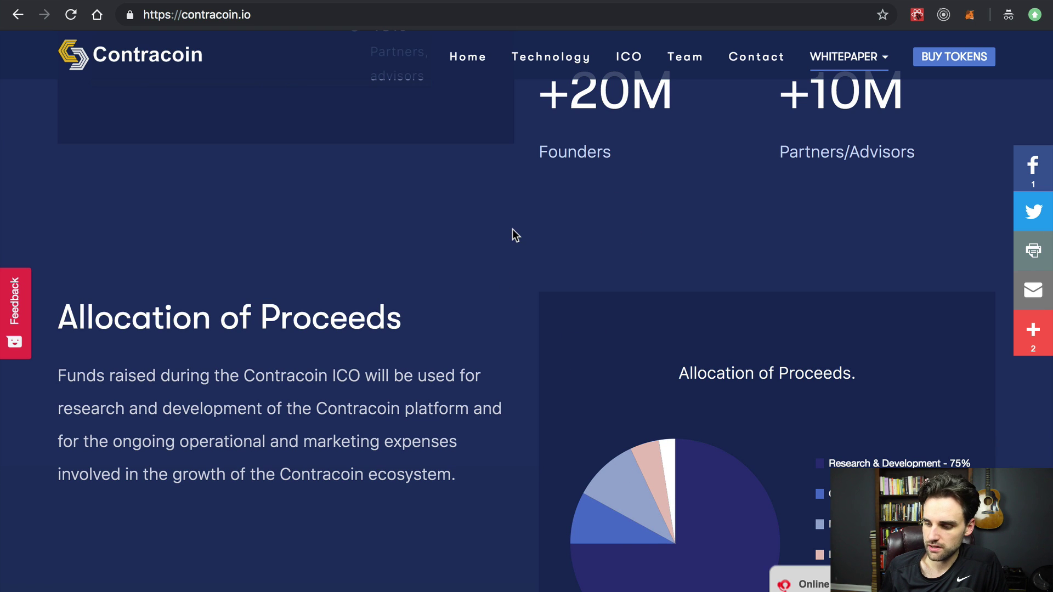
scroll(512, 228, "down", 4)
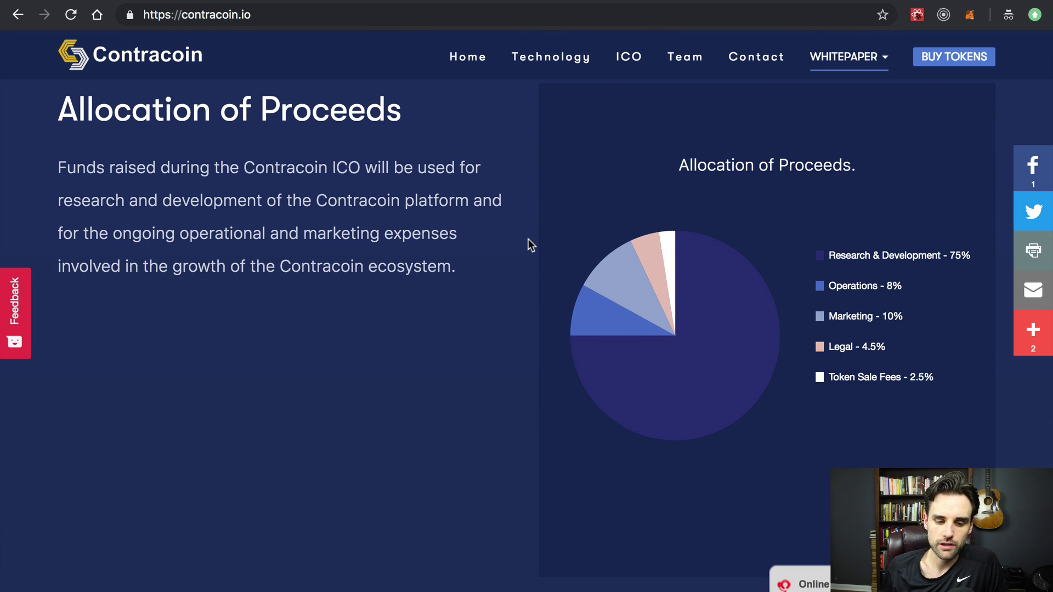
mouse_move(683, 311)
mouse_move(694, 335)
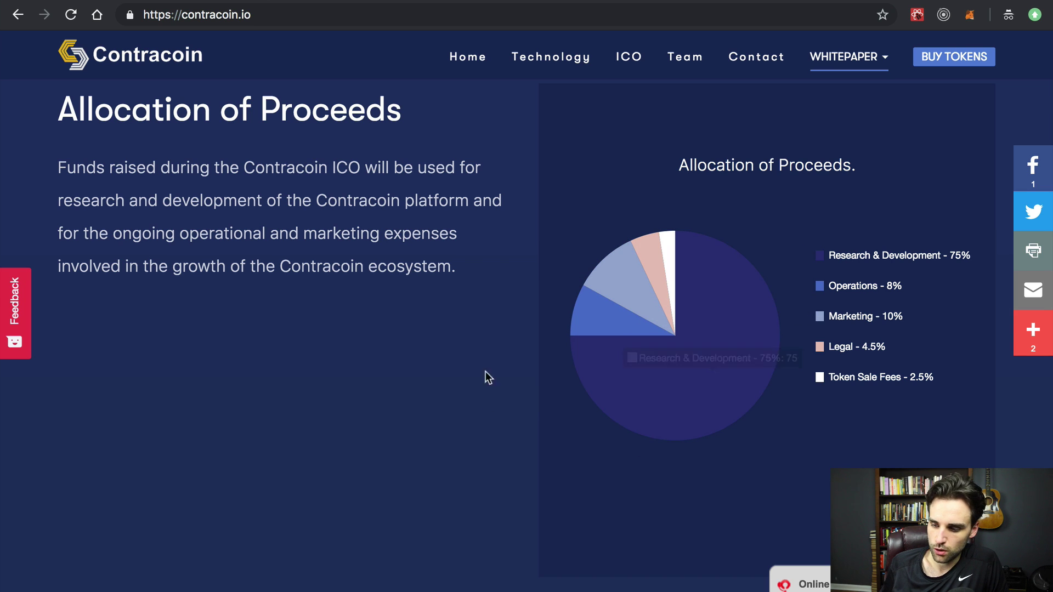
scroll(504, 352, "down", 10)
scroll(503, 346, "down", 4)
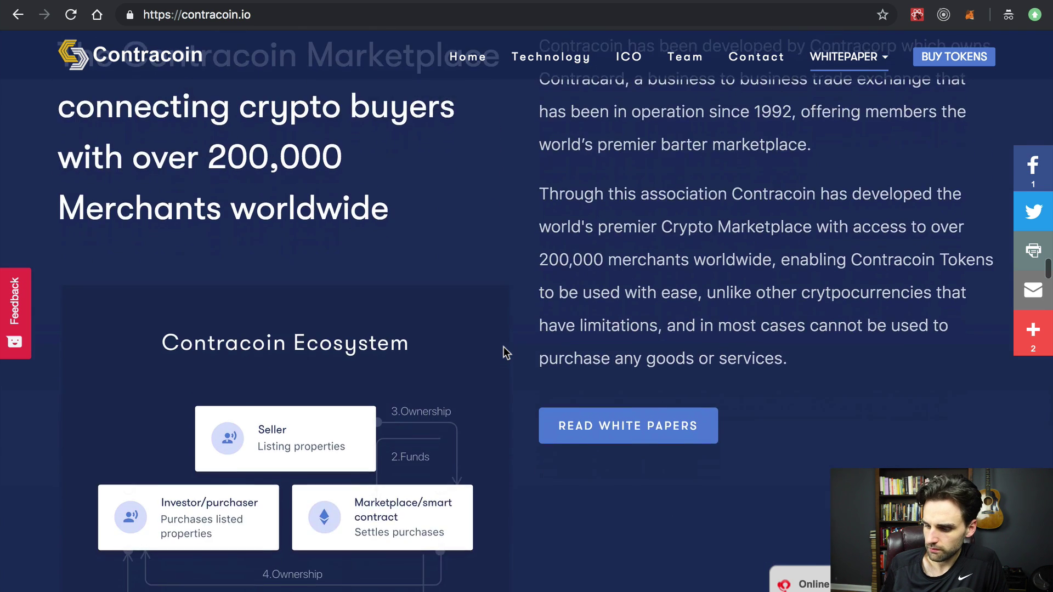
scroll(354, 330, "down", 3)
scroll(354, 331, "up", 2)
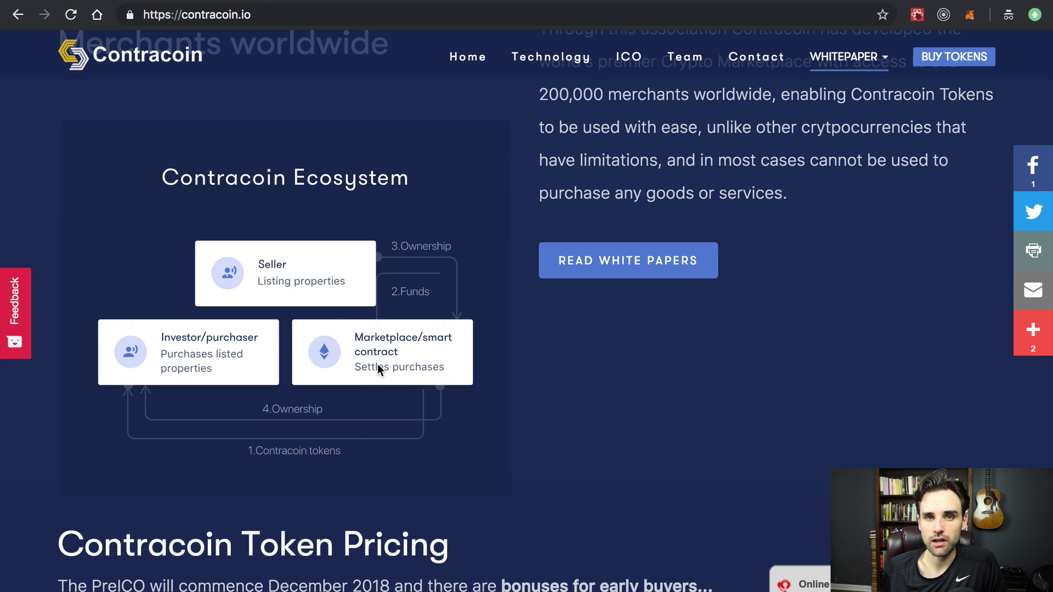
scroll(563, 389, "down", 2)
scroll(553, 394, "up", 3)
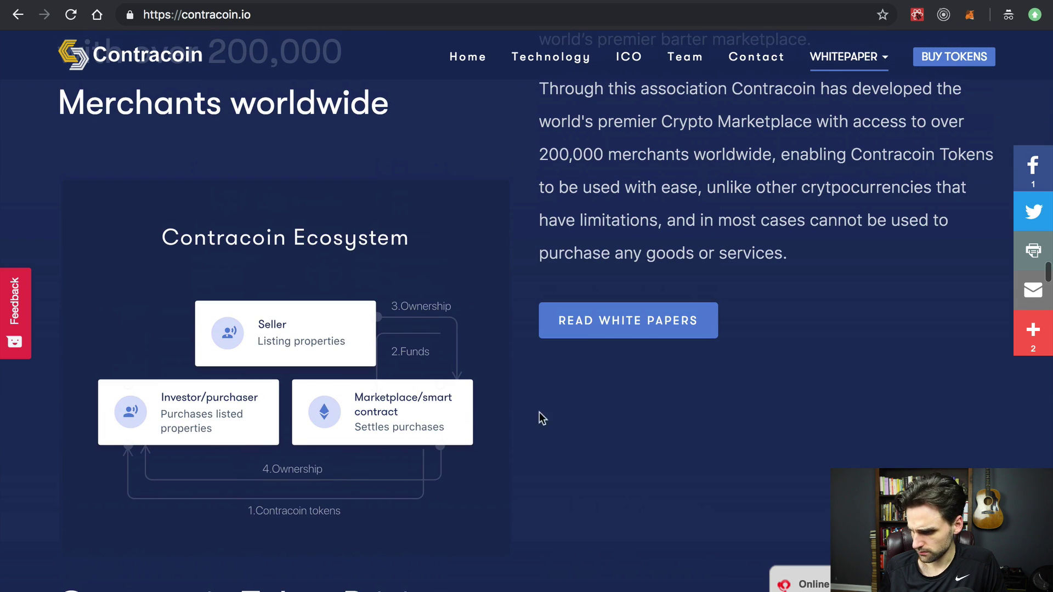
scroll(581, 326, "up", 5)
scroll(581, 328, "down", 2)
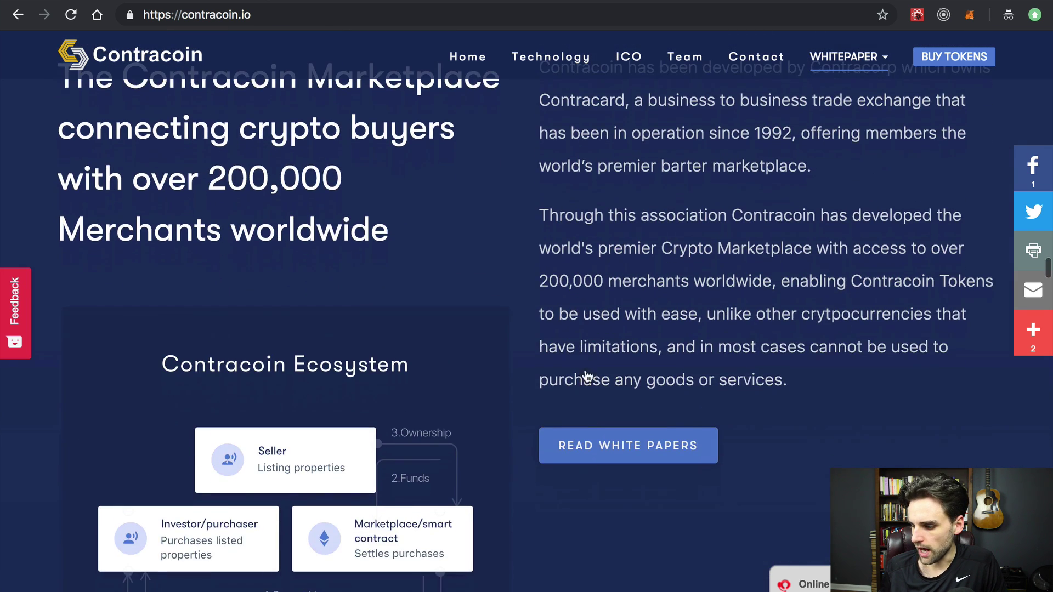
left_click(603, 442)
scroll(402, 214, "down", 5)
key("super+Left")
scroll(499, 321, "down", 15)
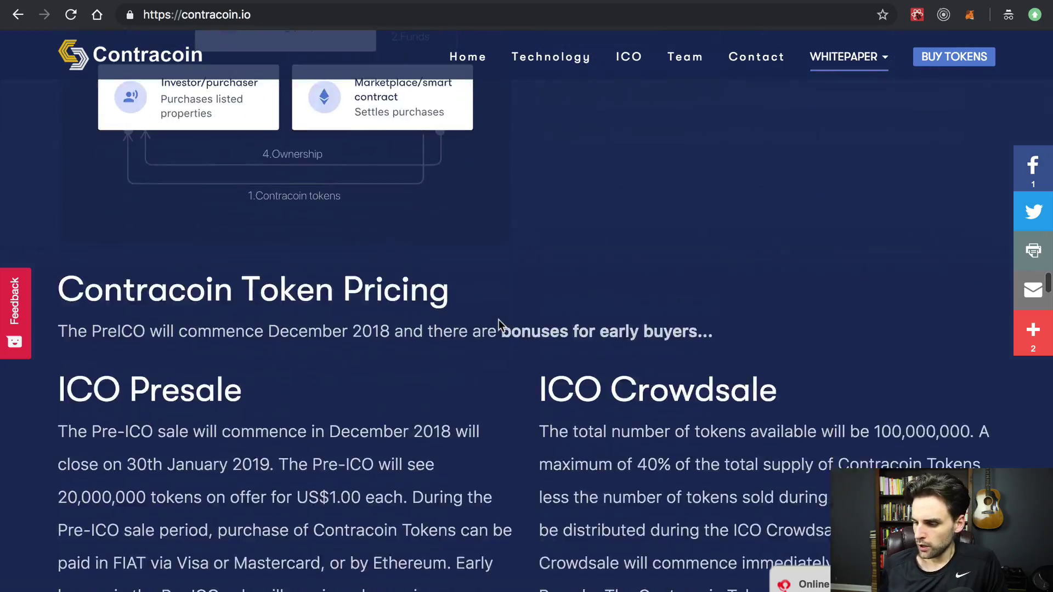
scroll(499, 320, "down", 7)
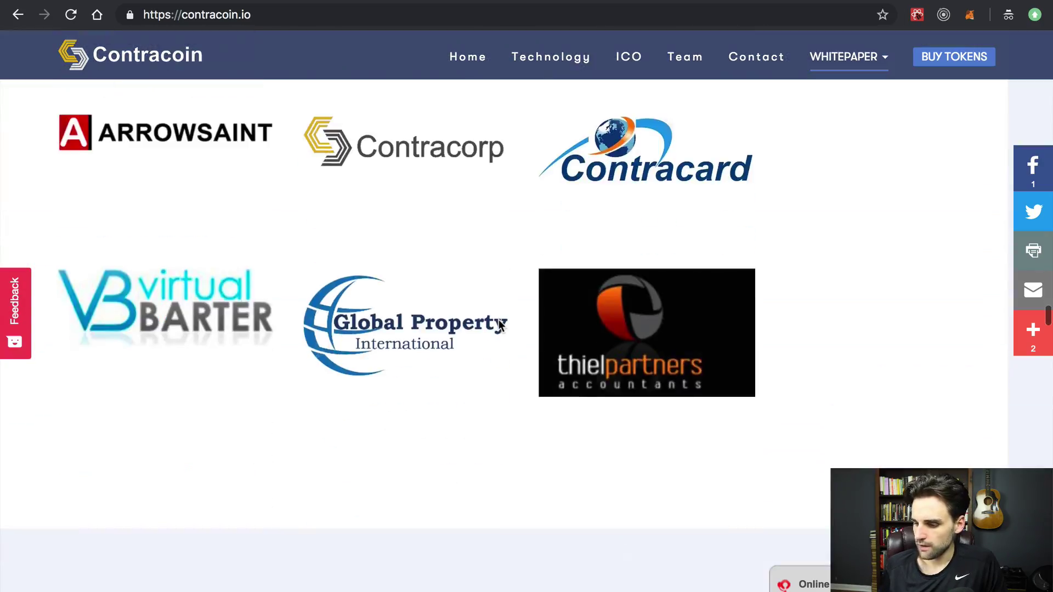
scroll(504, 469, "down", 8)
scroll(505, 472, "down", 15)
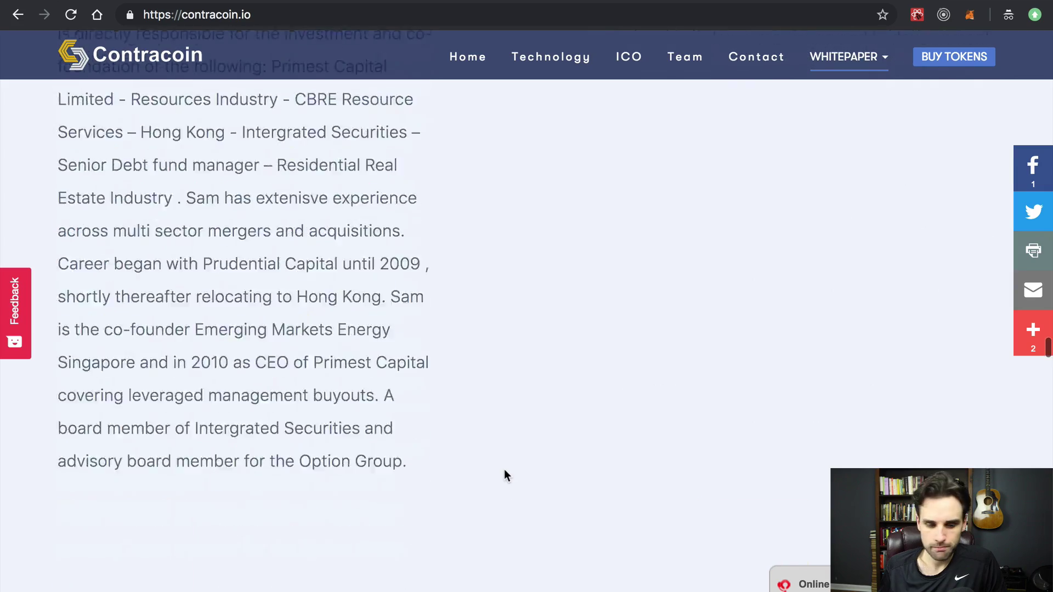
scroll(504, 468, "down", 15)
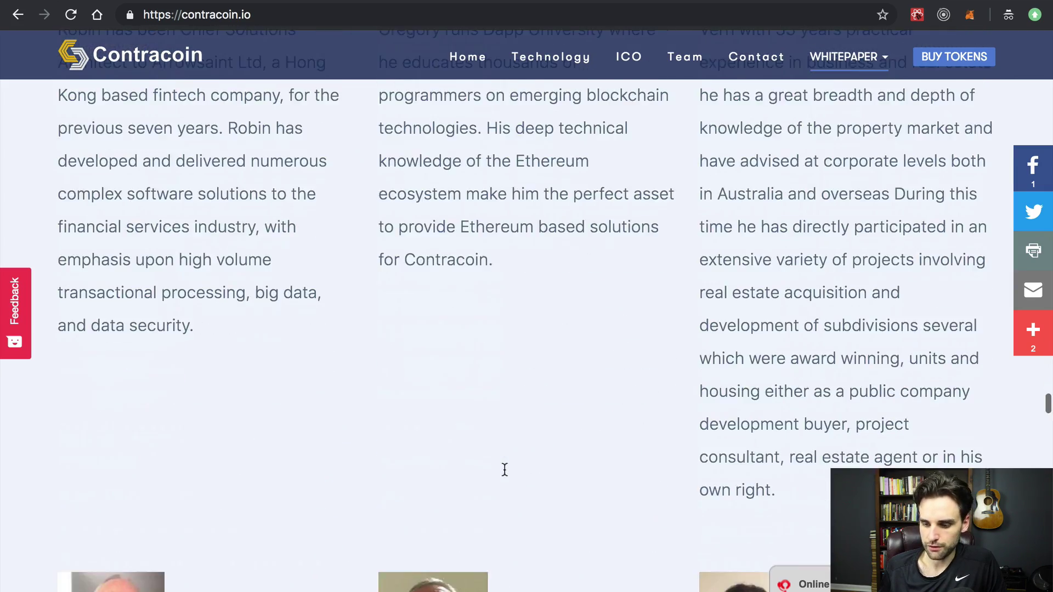
scroll(504, 469, "down", 15)
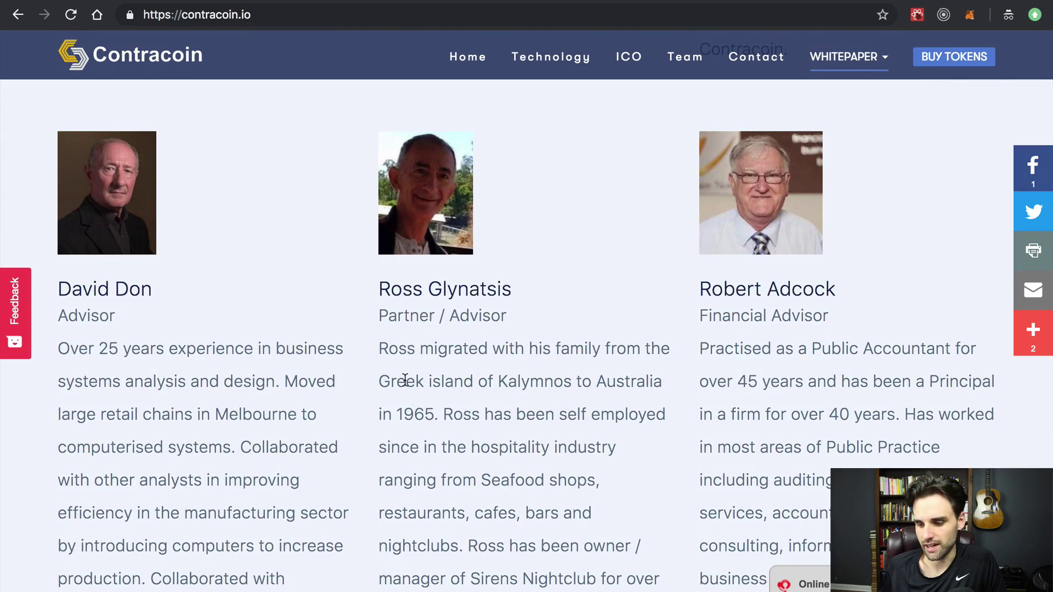
scroll(405, 380, "down", 15)
scroll(405, 381, "down", 7)
scroll(553, 303, "up", 4)
scroll(554, 302, "down", 8)
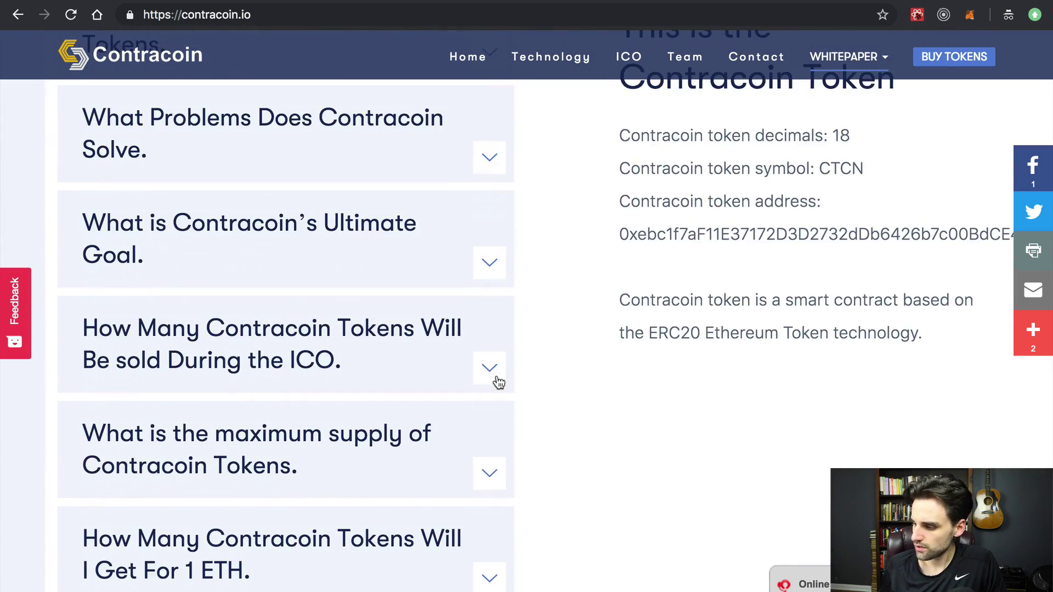
scroll(497, 379, "down", 15)
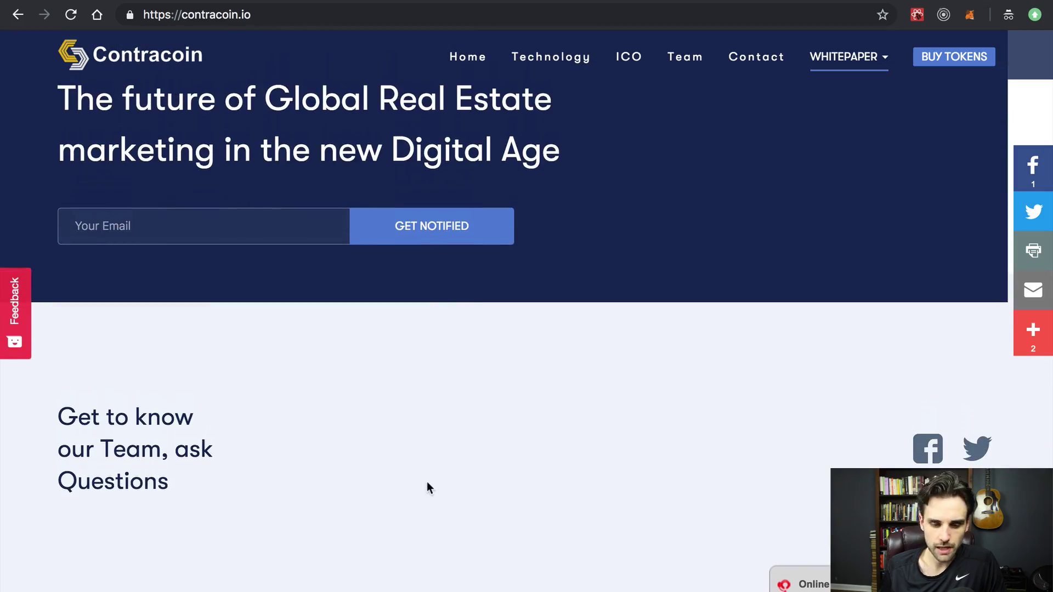
scroll(427, 486, "up", 20)
scroll(428, 487, "up", 20)
scroll(446, 274, "up", 20)
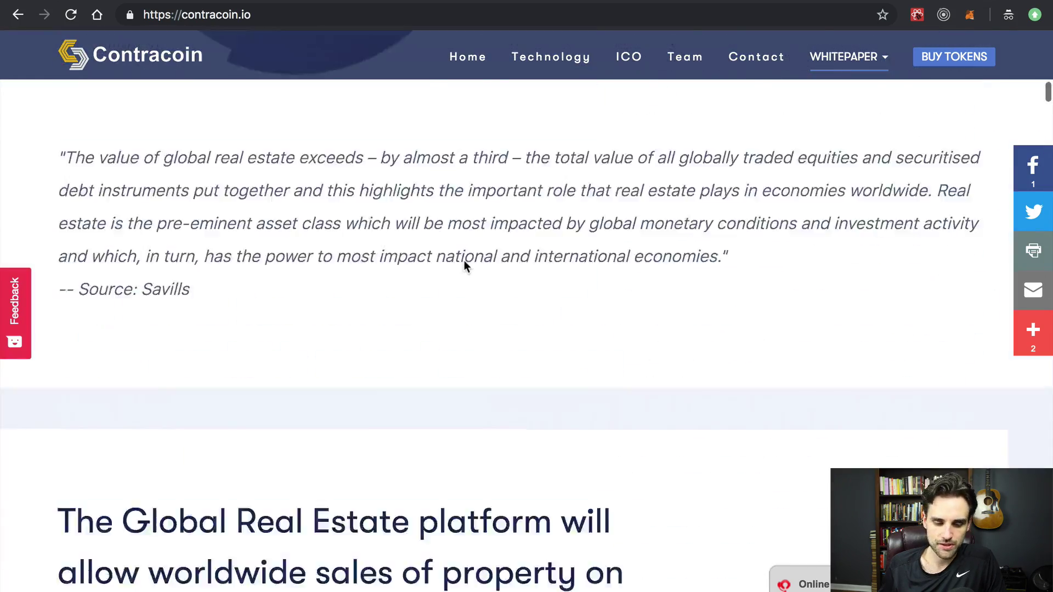
scroll(464, 267, "up", 10)
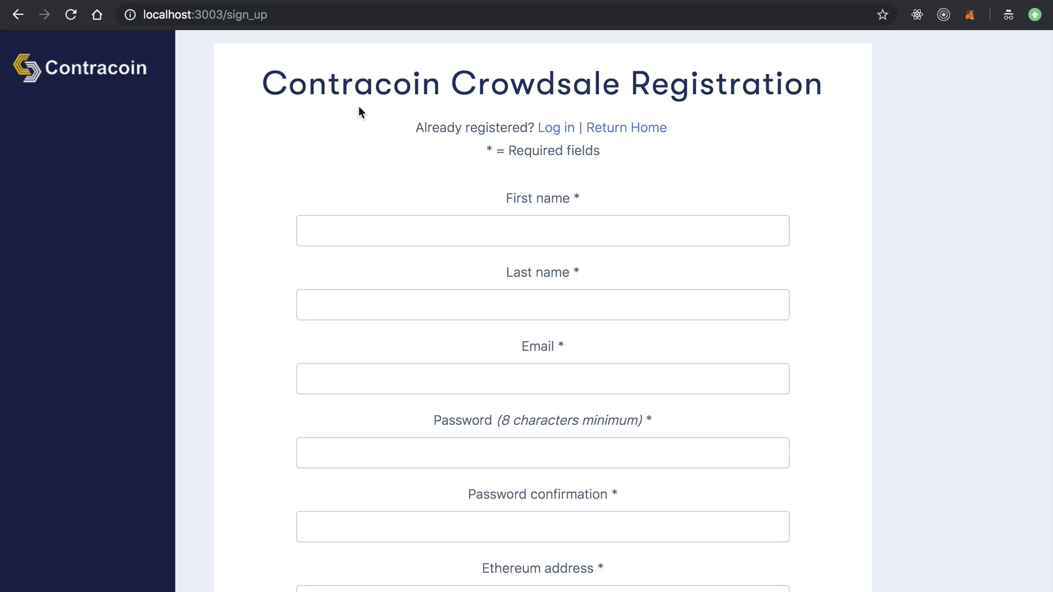
Look through the empty localhost:3003 registration form down to the Sign Up button.
scroll(375, 353, "down", 5)
scroll(376, 353, "down", 5)
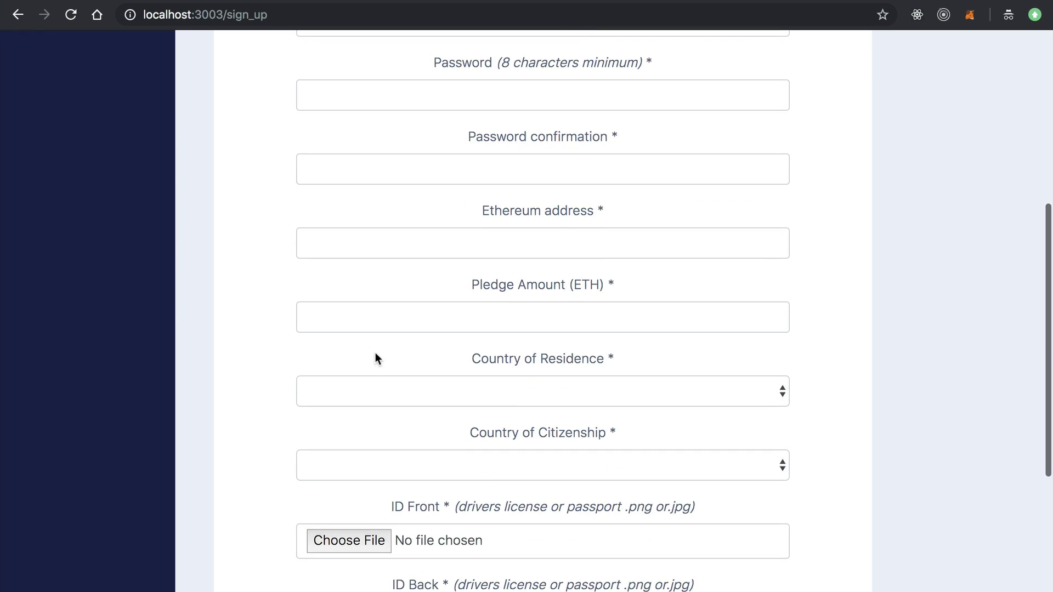
scroll(315, 233, "down", 3)
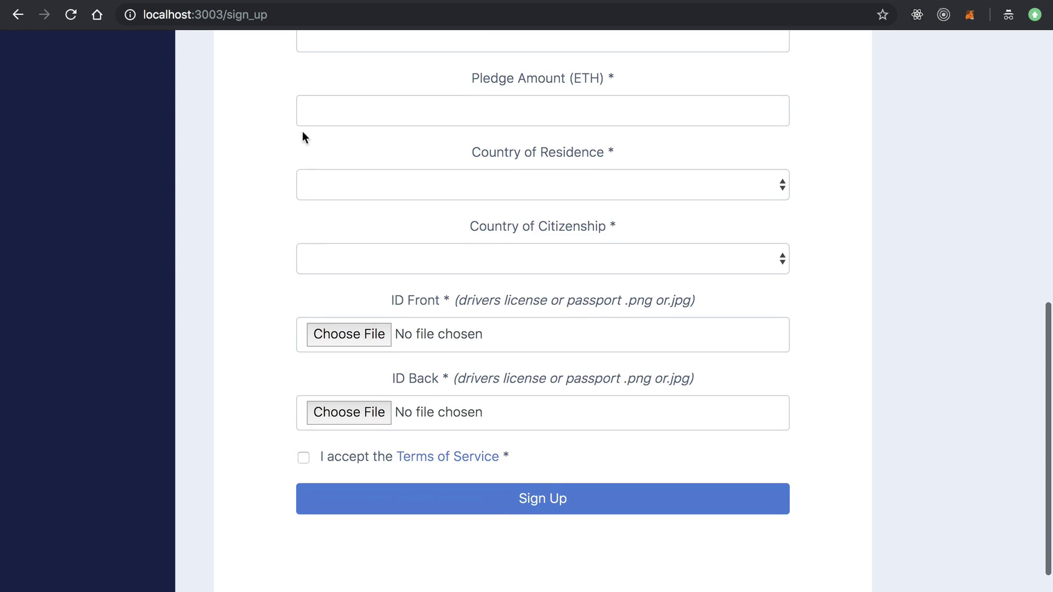
scroll(256, 146, "up", 12)
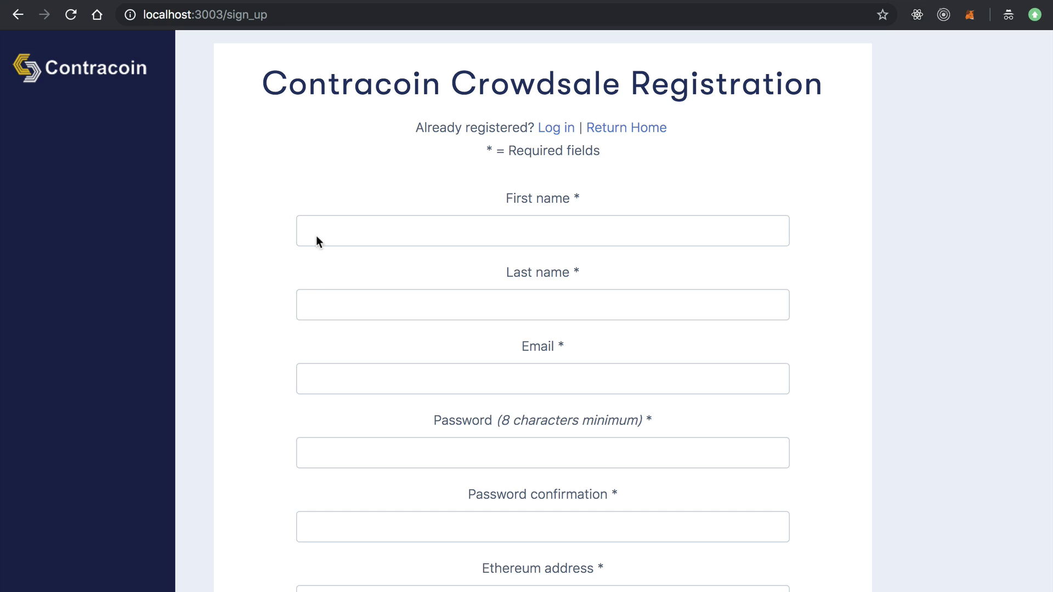
Enter the registrant's first and last name, e-mail address and account password.
left_click(481, 236)
type("Dapp")
key("Tab")
type("Unive")
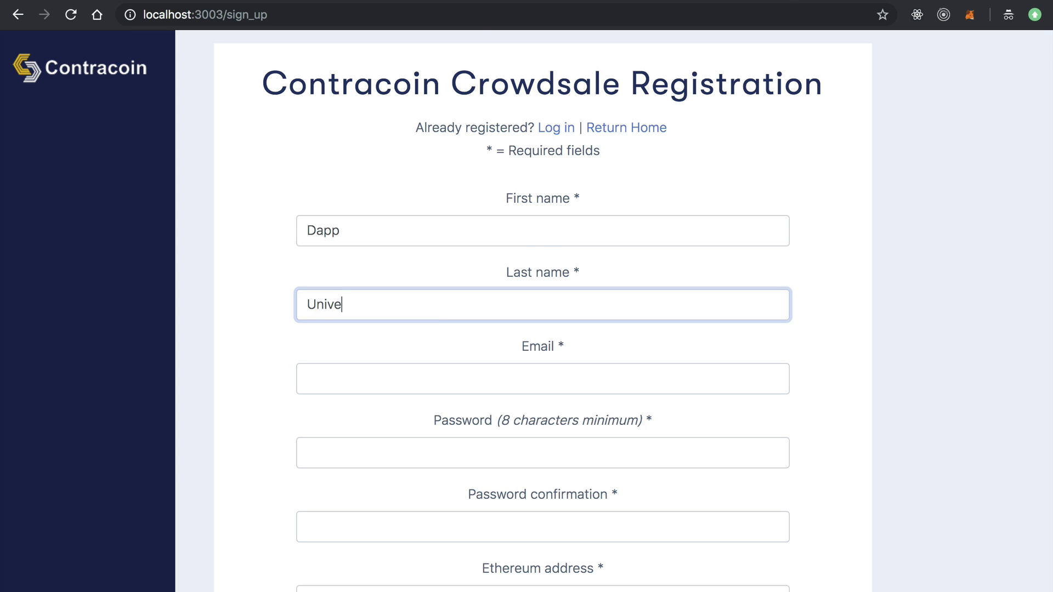
type("rsity")
key("Tab")
scroll(768, 334, "down", 5)
key("Tab")
scroll(726, 301, "down", 2)
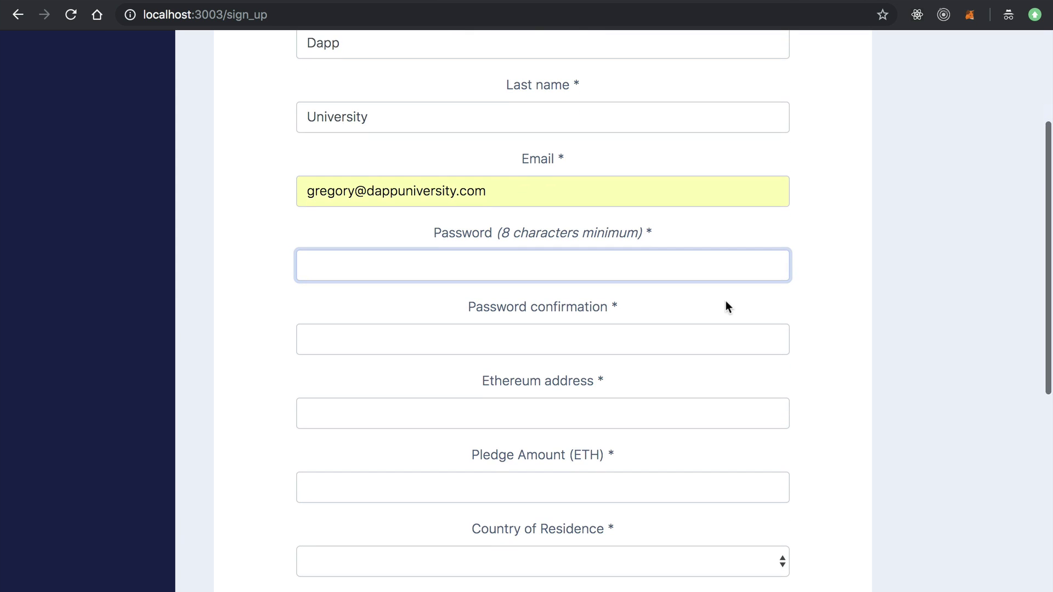
type("password123")
key("Tab")
type("password123")
scroll(790, 313, "down", 3)
Copy the MetaMask account address into the Ethereum address field.
left_click(732, 247)
left_click(975, 18)
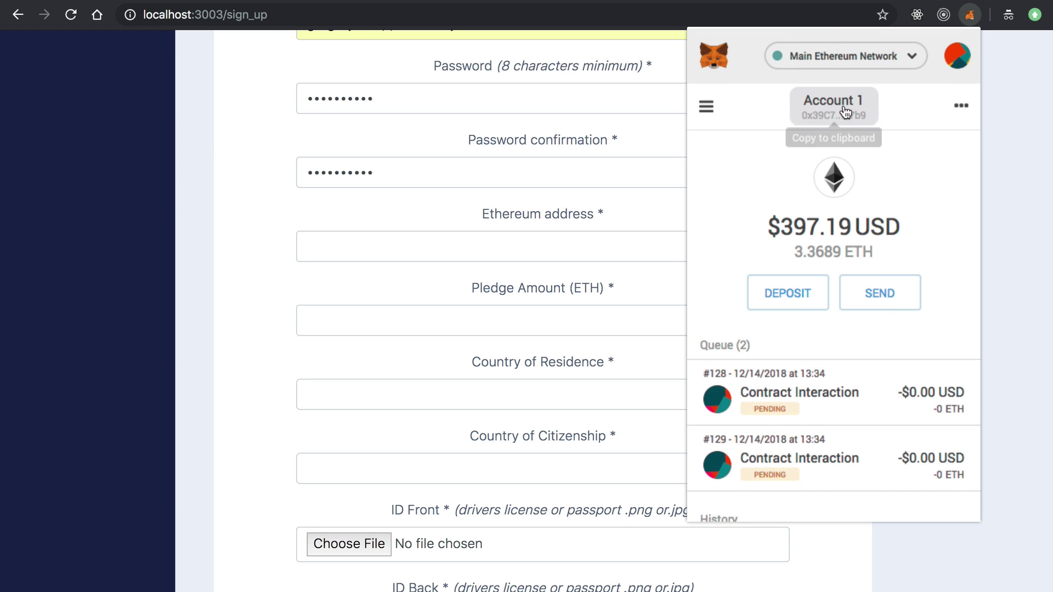
left_click(847, 109)
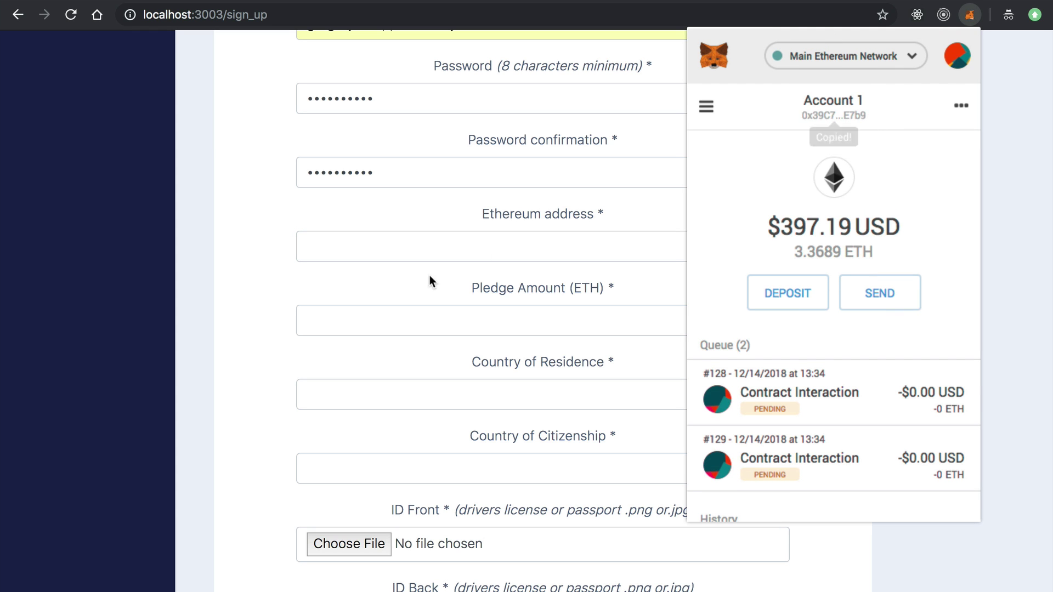
left_click(428, 245)
key("super+v")
scroll(438, 243, "down", 2)
Pledge 100 and choose Afghanistan for both country of residence and citizenship.
left_click(440, 241)
type("100")
left_click(272, 294)
scroll(272, 294, "down", 3)
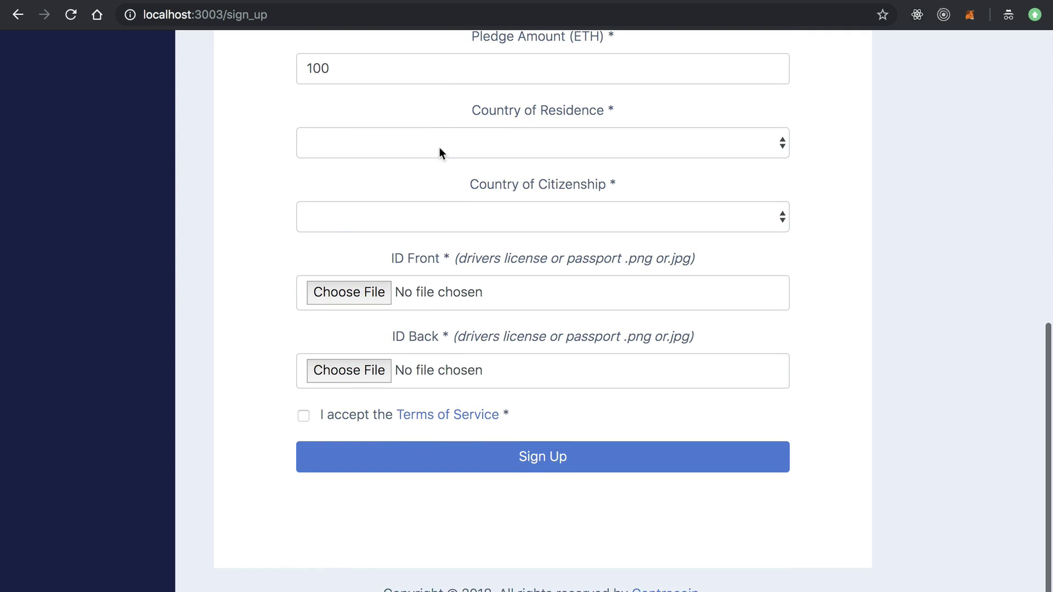
left_click(435, 145)
left_click(427, 156)
left_click(422, 215)
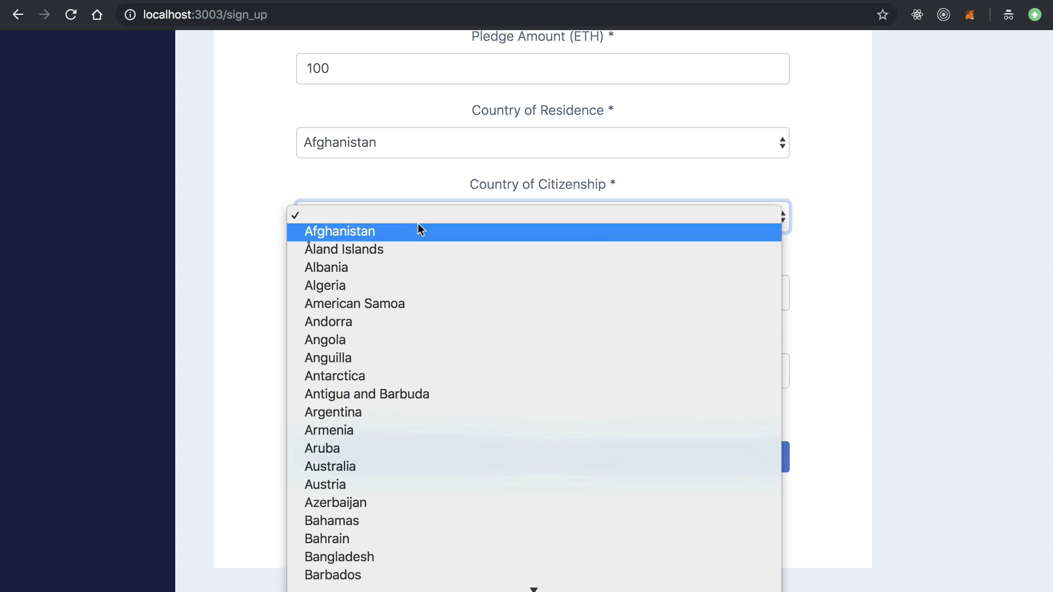
left_click(418, 230)
Accept the Terms of Service and submit the registration form.
scroll(222, 220, "down", 1)
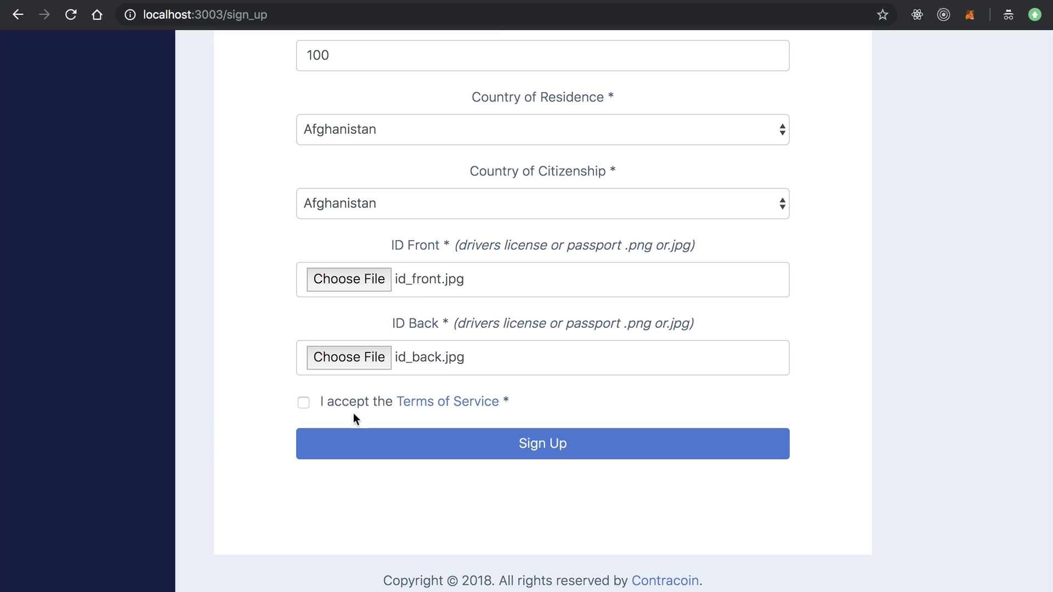
left_click(299, 404)
left_click(513, 441)
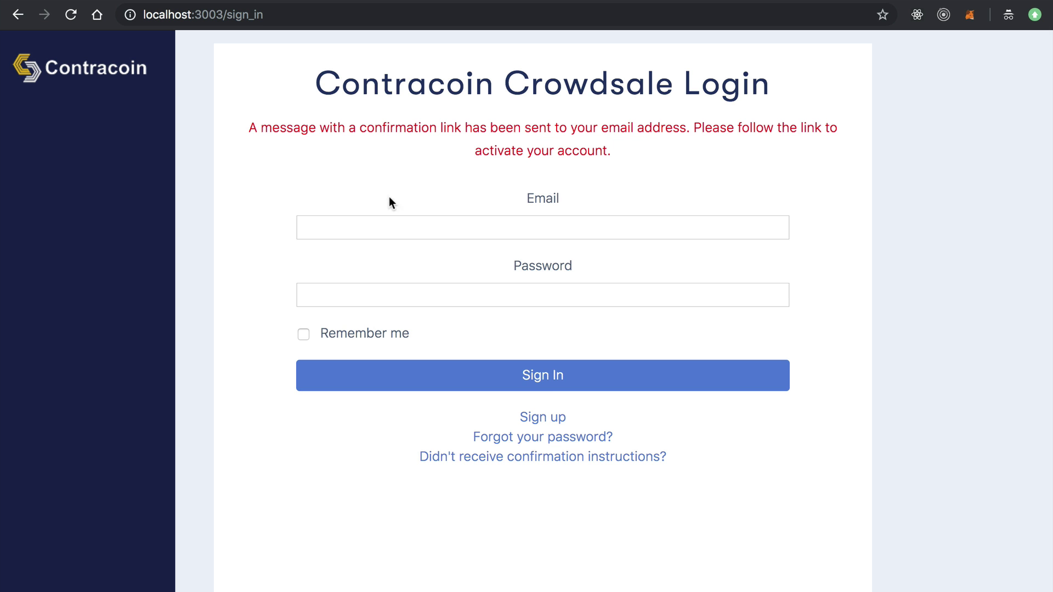
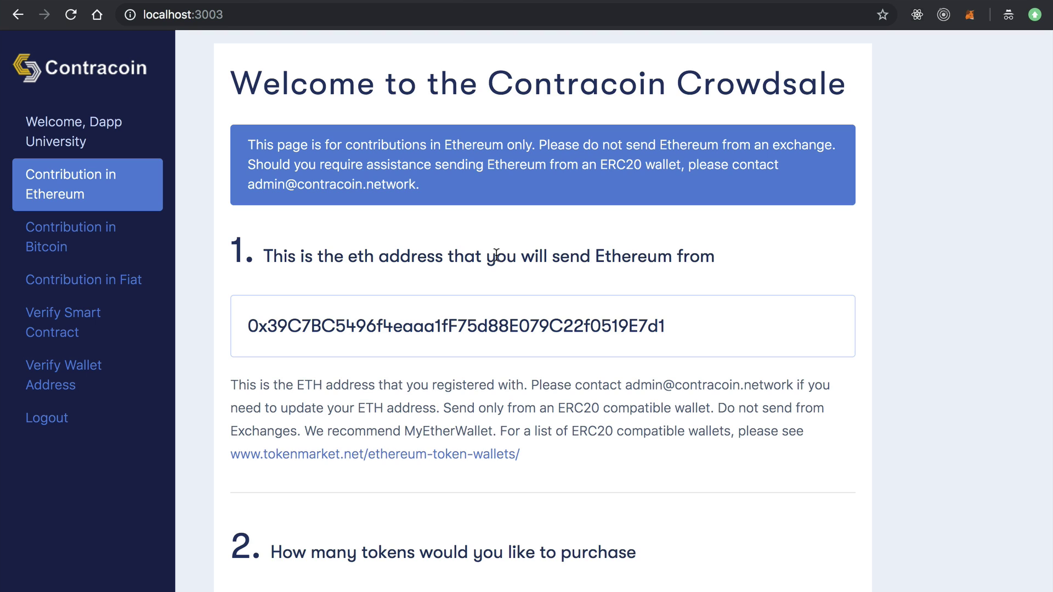
double_click(541, 70)
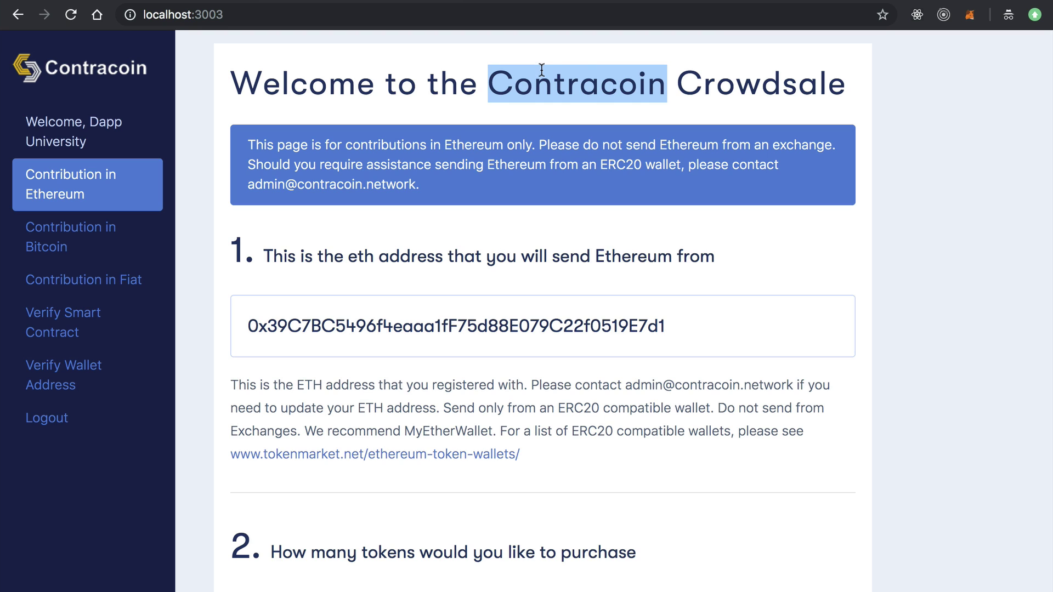
left_click(226, 270)
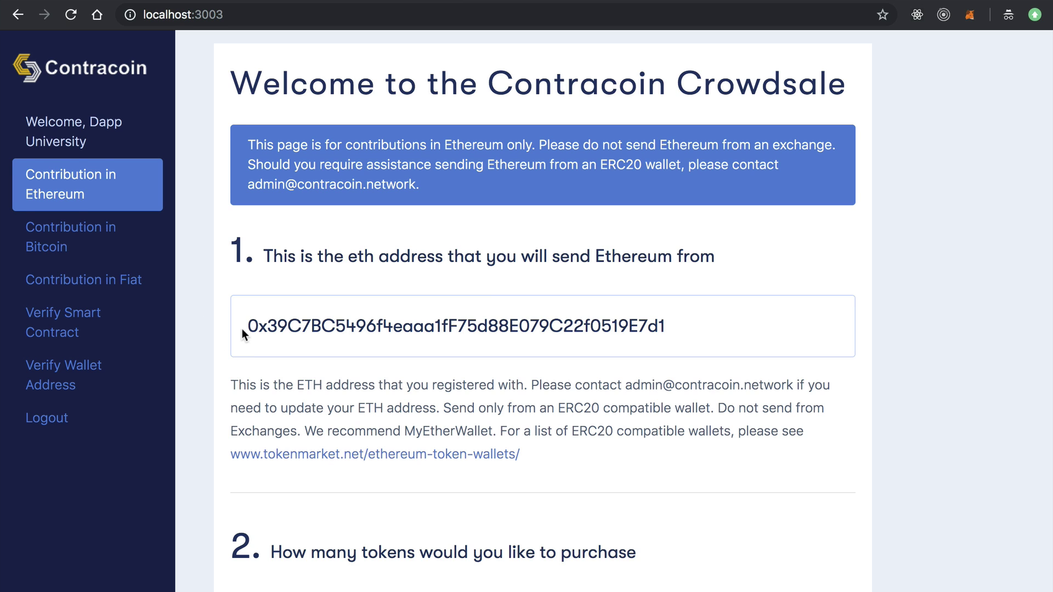
scroll(242, 328, "down", 1)
double_click(351, 330)
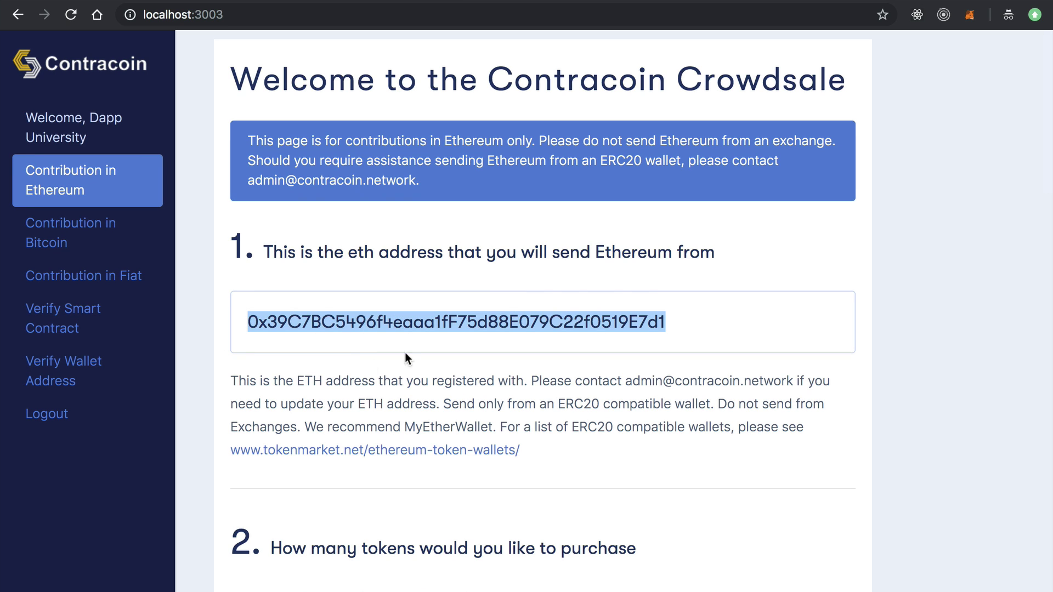
scroll(554, 330, "down", 5)
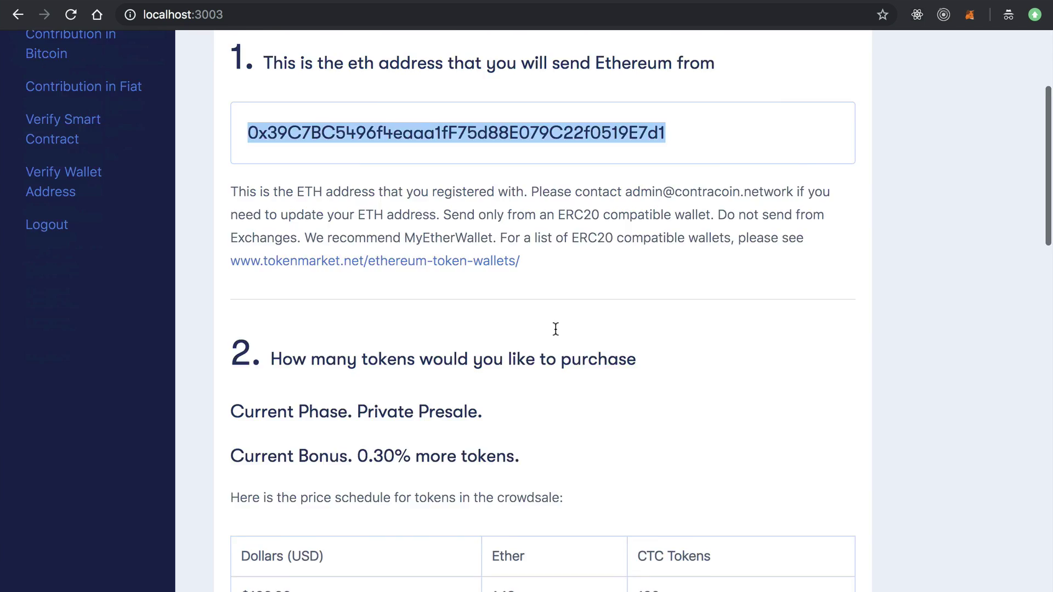
scroll(555, 329, "down", 1)
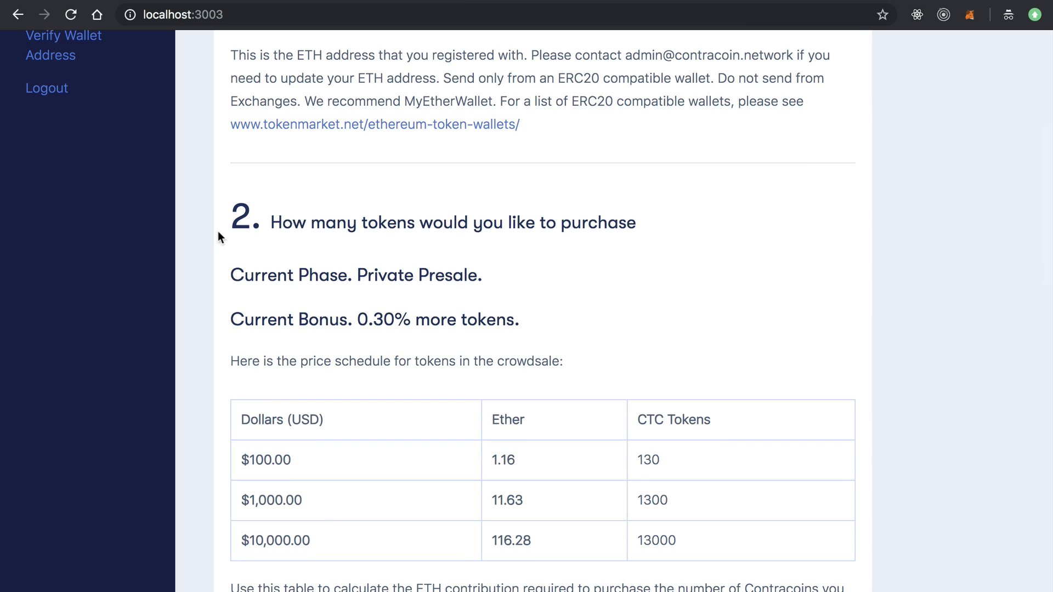
scroll(226, 205, "down", 1)
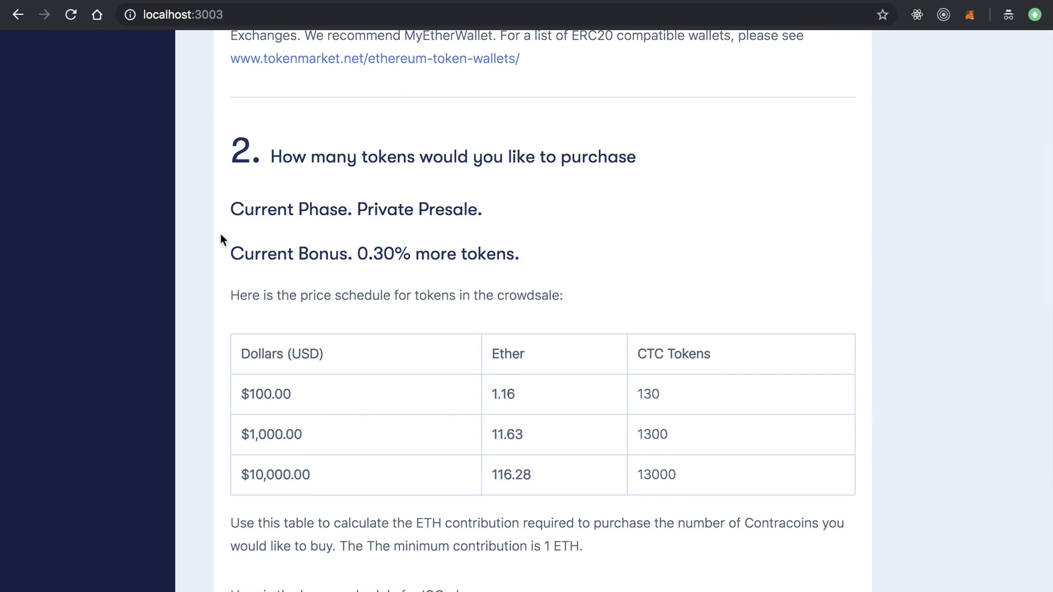
scroll(209, 228, "down", 2)
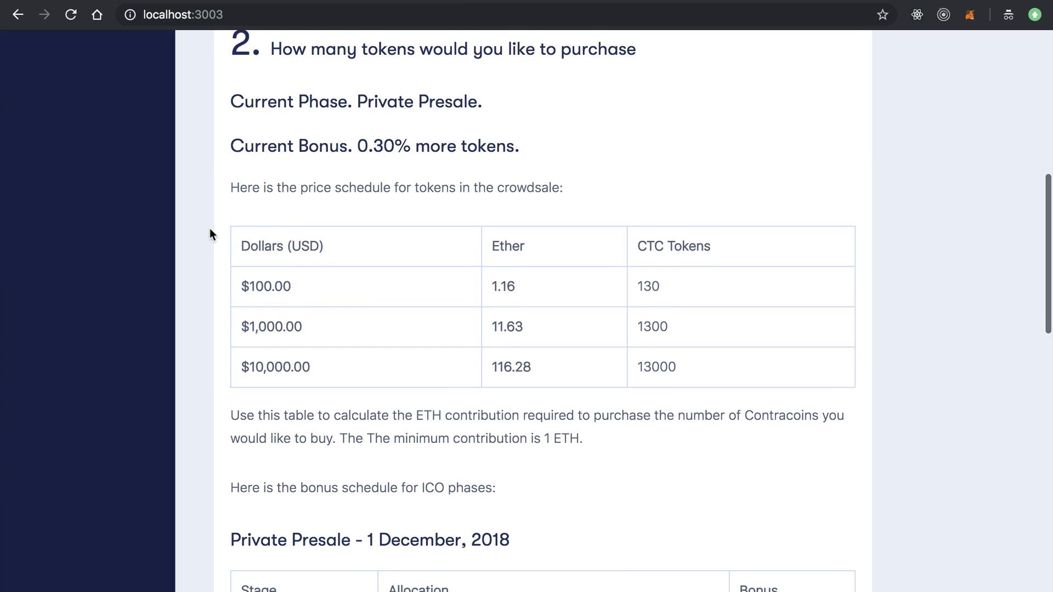
left_click_drag(357, 101, 477, 101)
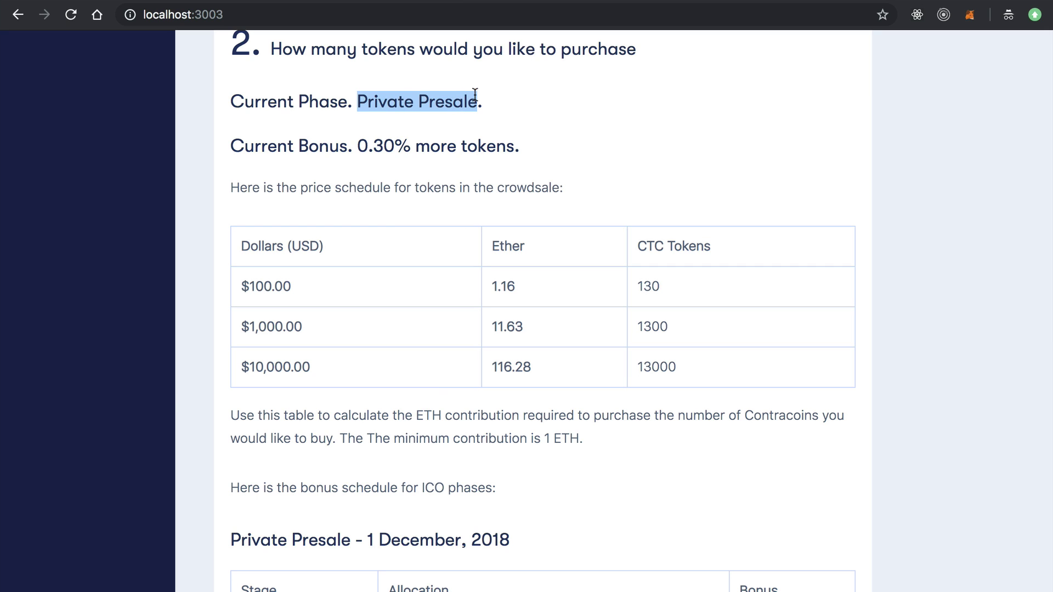
scroll(637, 93, "down", 1)
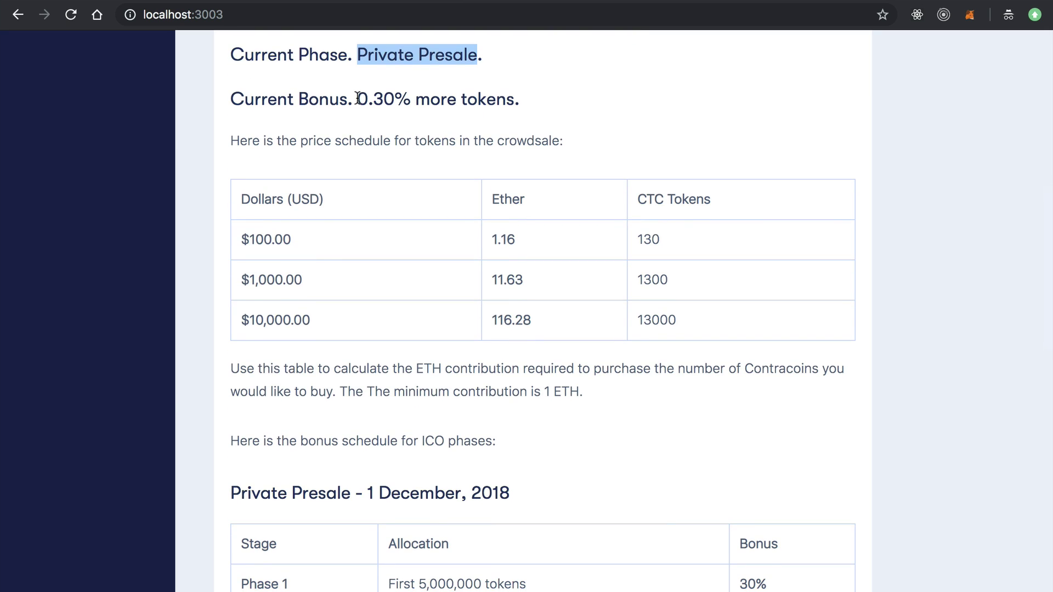
left_click_drag(357, 98, 515, 100)
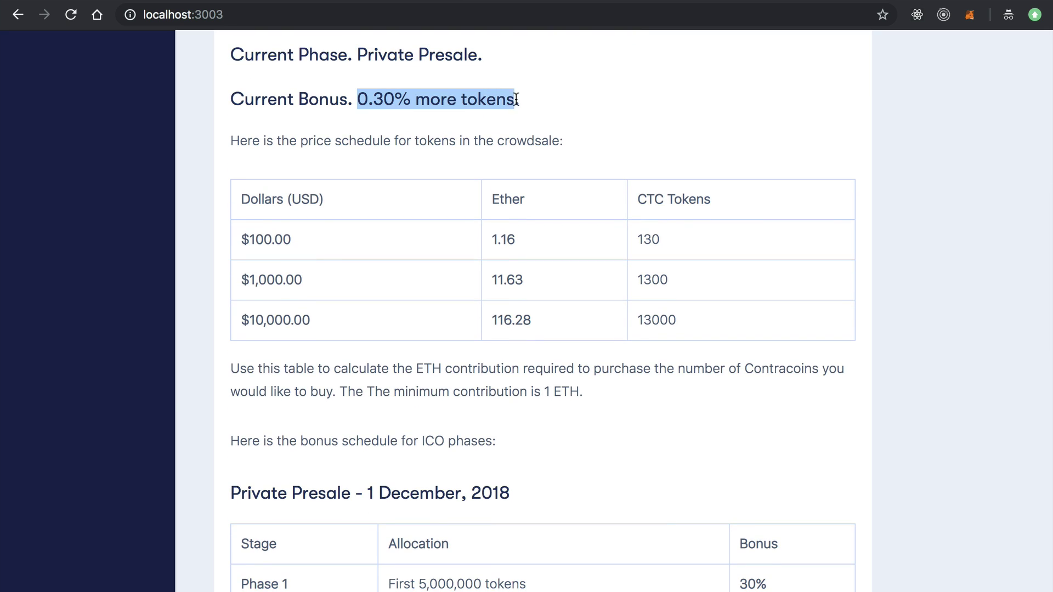
left_click(473, 126)
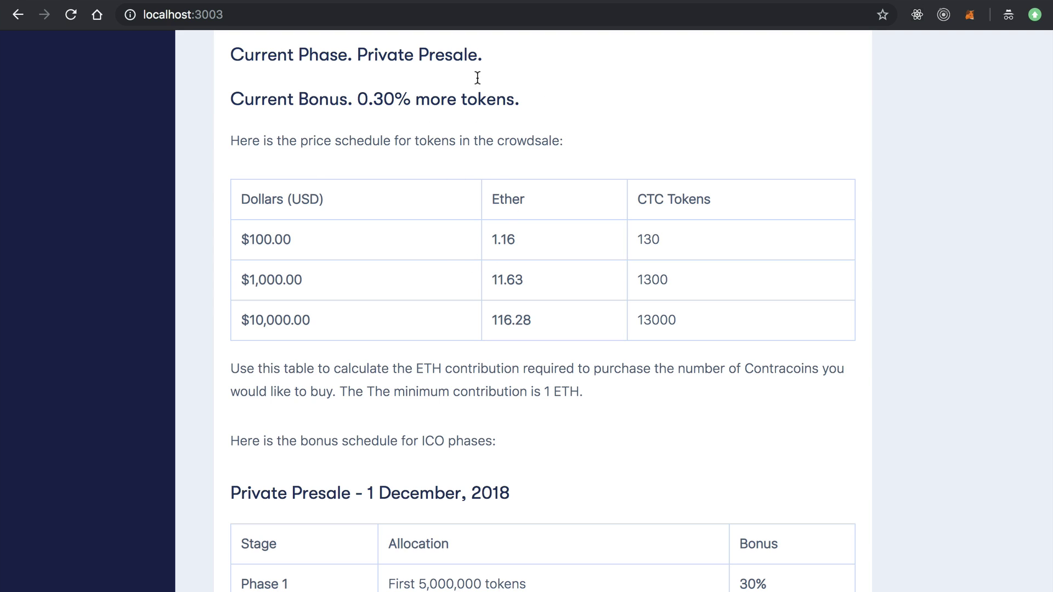
scroll(458, 180, "down", 1)
scroll(459, 181, "down", 2)
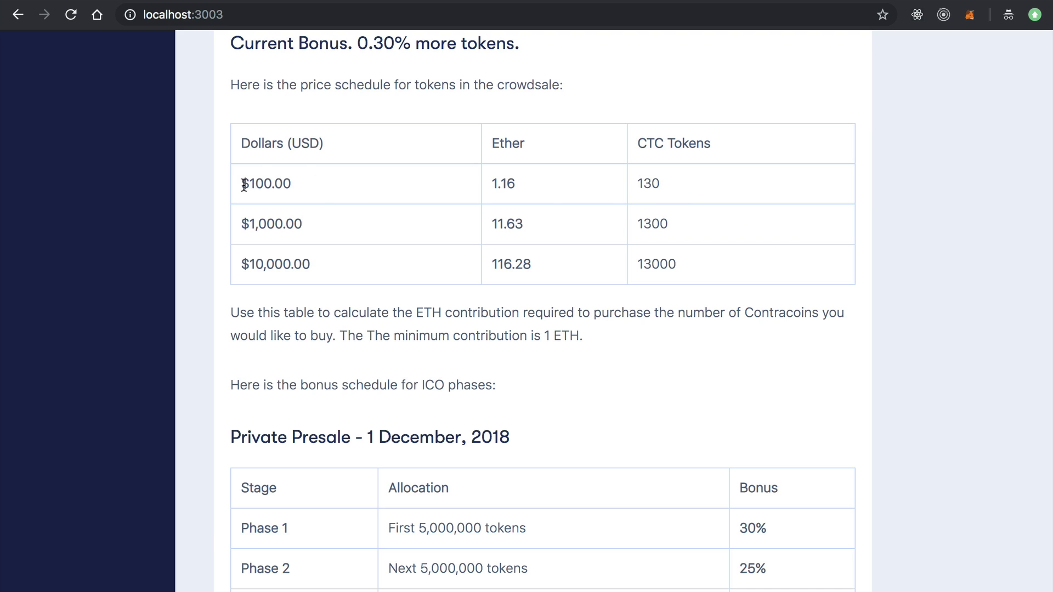
left_click_drag(241, 183, 299, 184)
left_click_drag(491, 184, 521, 181)
left_click(570, 181)
left_click_drag(636, 183, 667, 183)
scroll(589, 235, "down", 1)
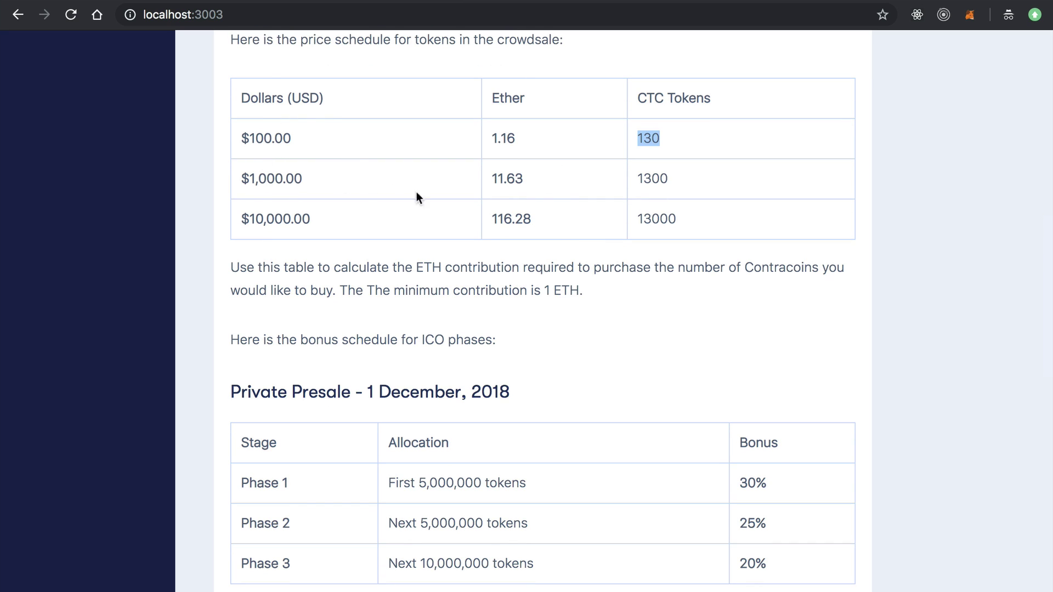
left_click(431, 203)
Select and copy the full crowdsale contract address shown in section 4.
scroll(542, 247, "up", 3)
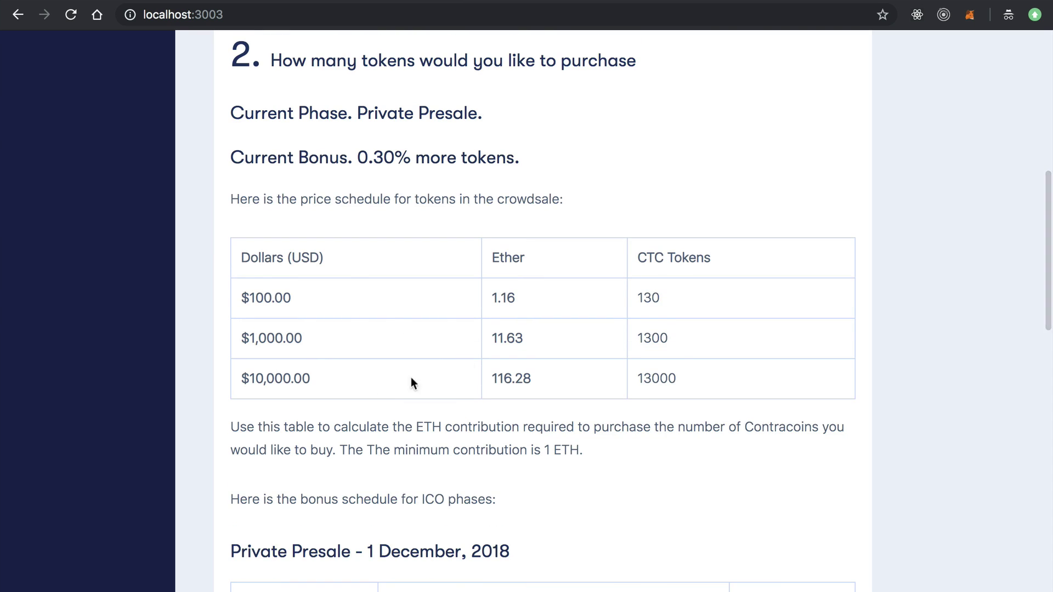
scroll(387, 312, "down", 7)
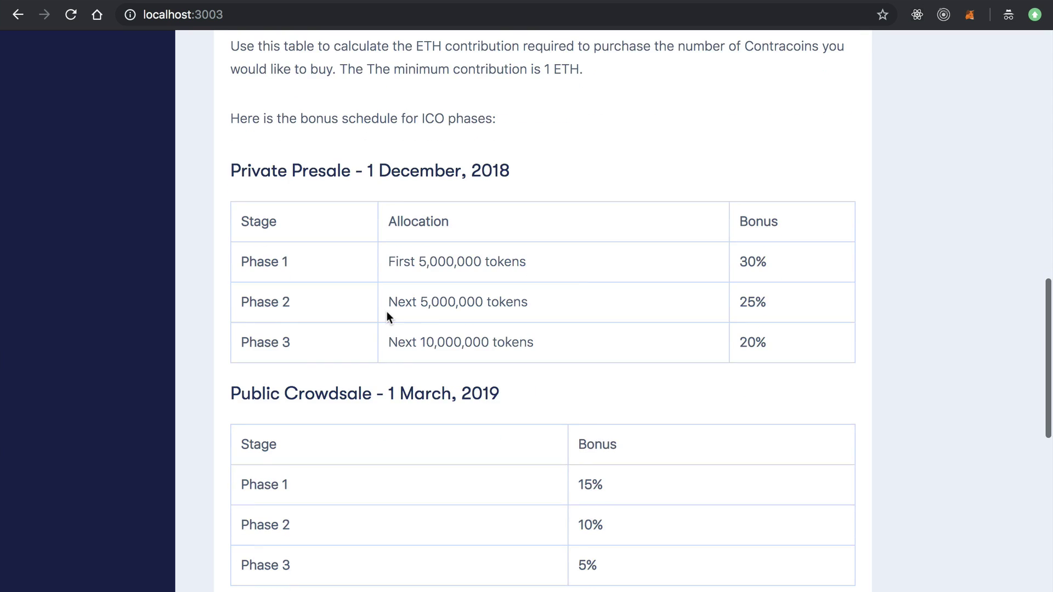
scroll(354, 247, "down", 2)
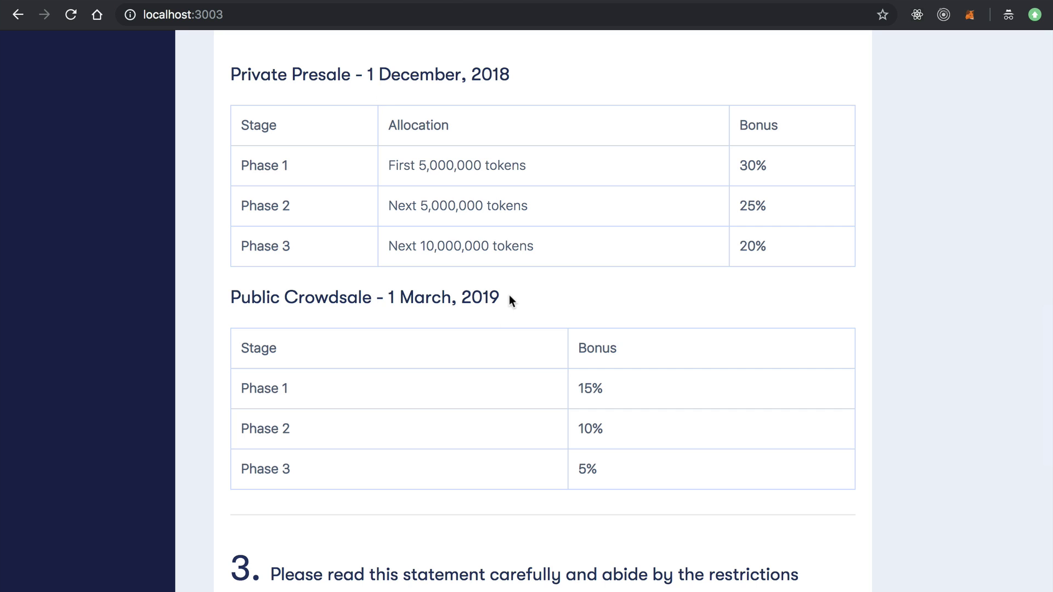
scroll(509, 301, "down", 2)
scroll(507, 258, "up", 1)
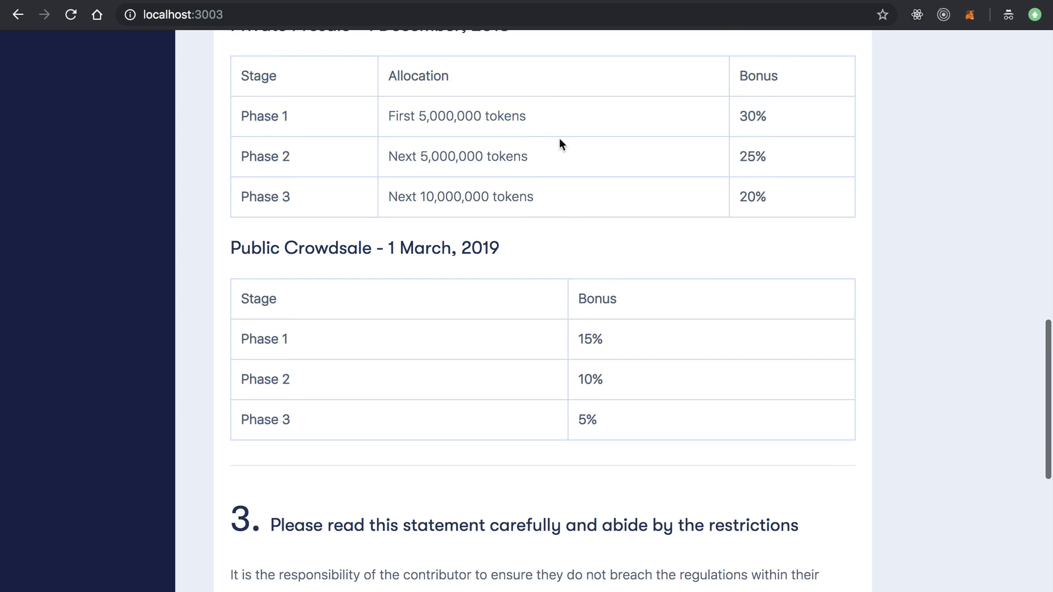
scroll(569, 192, "down", 6)
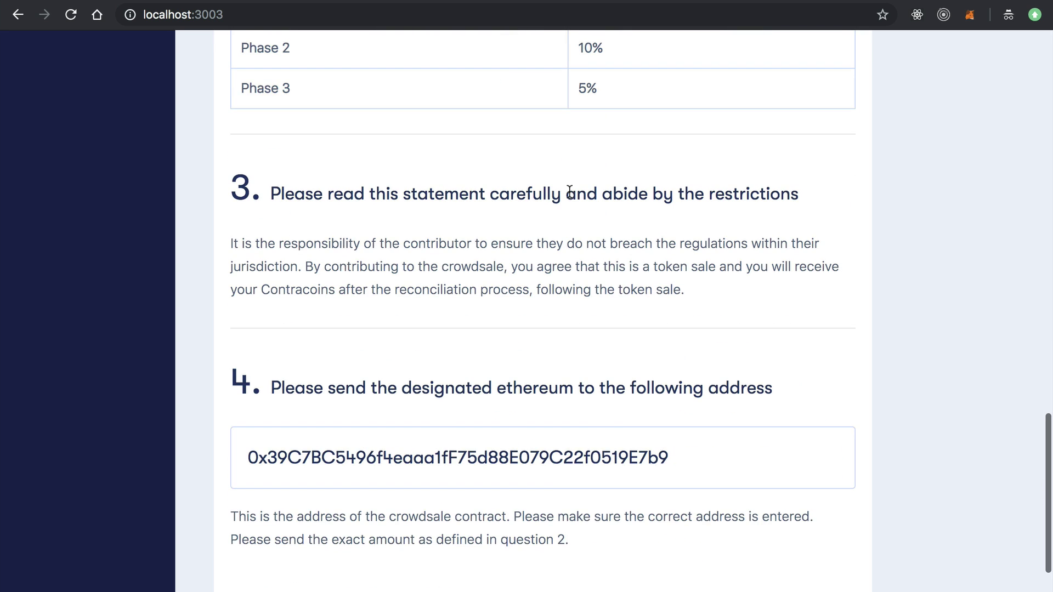
scroll(568, 230, "down", 2)
scroll(423, 360, "down", 1)
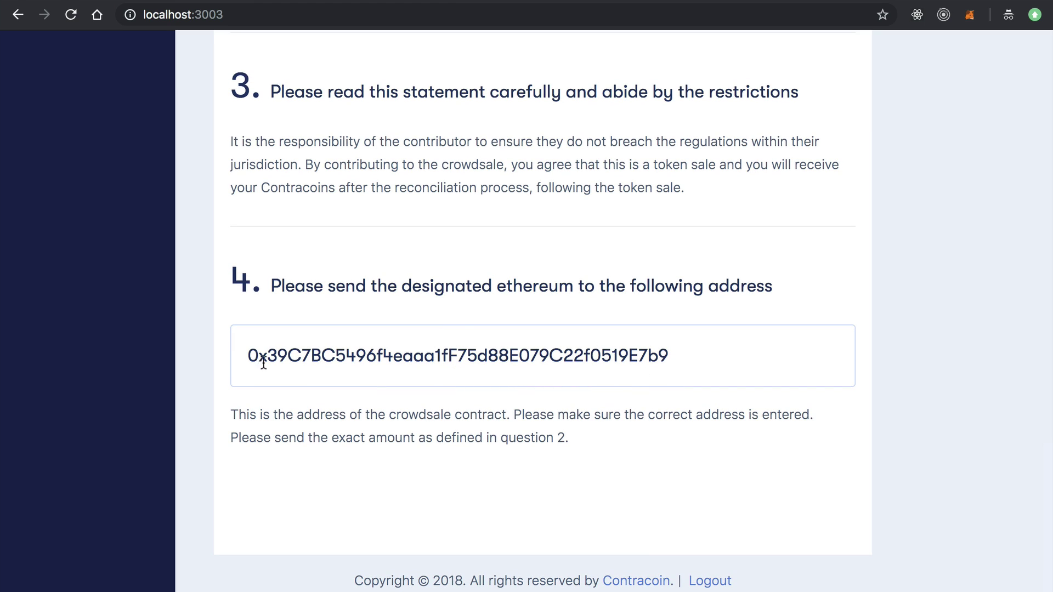
left_click_drag(248, 355, 733, 362)
key("ctrl+c")
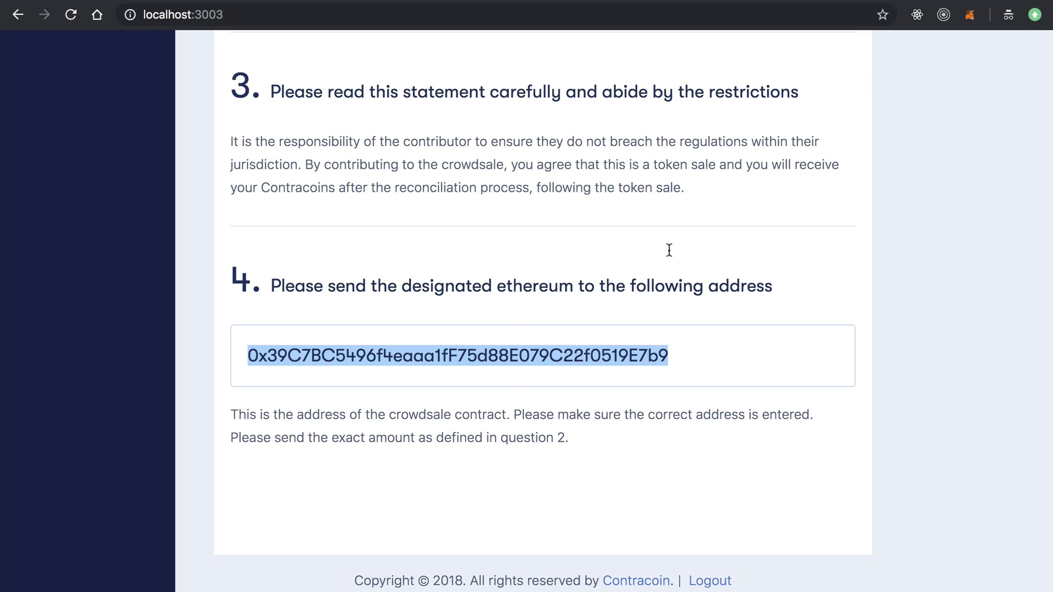
Start a MetaMask ETH send with the crowdsale contract address as recipient.
left_click(983, 41)
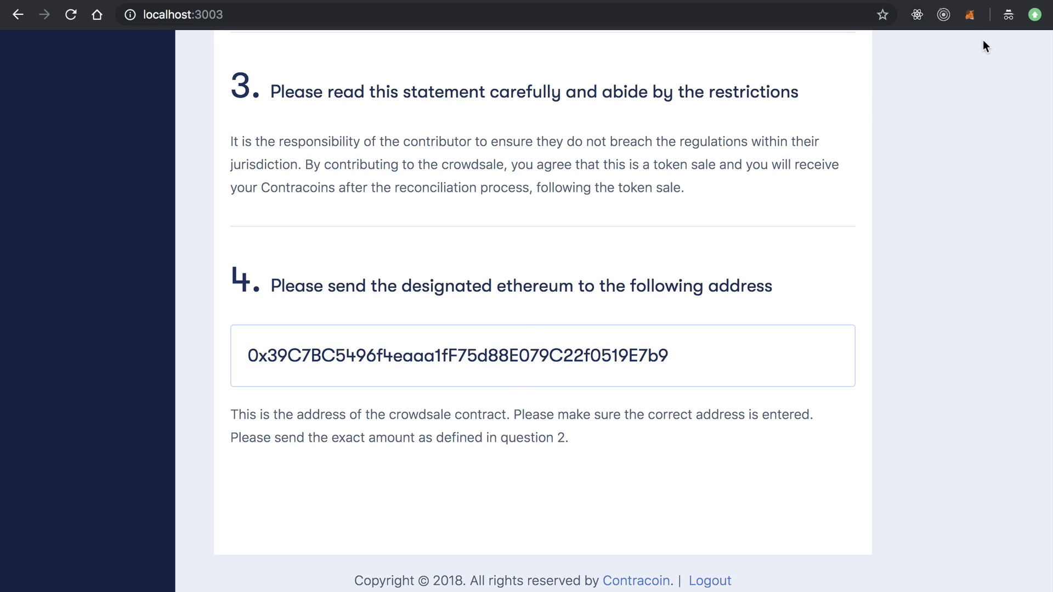
left_click(968, 15)
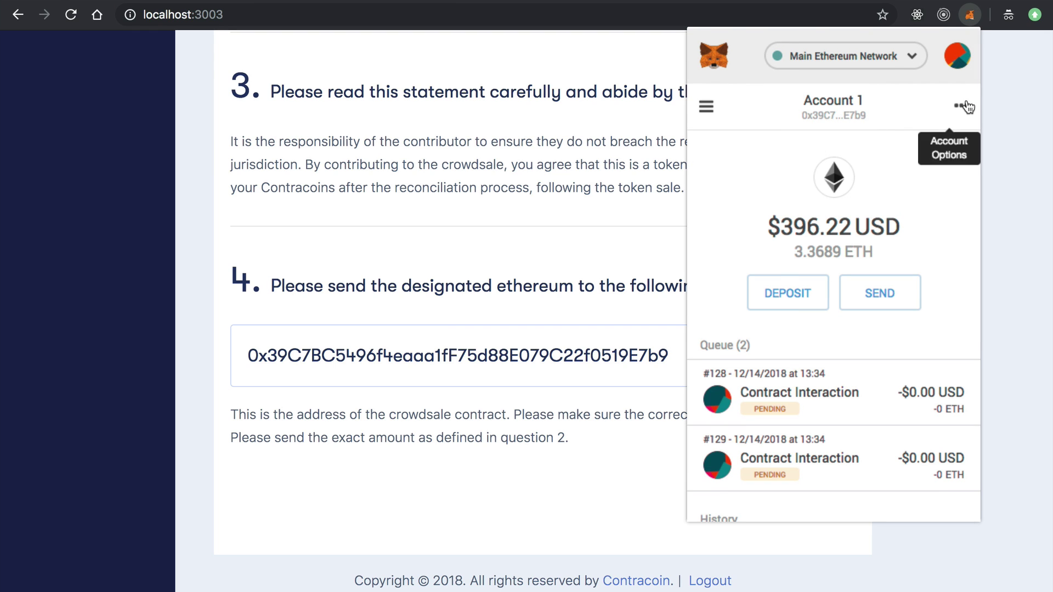
left_click(880, 293)
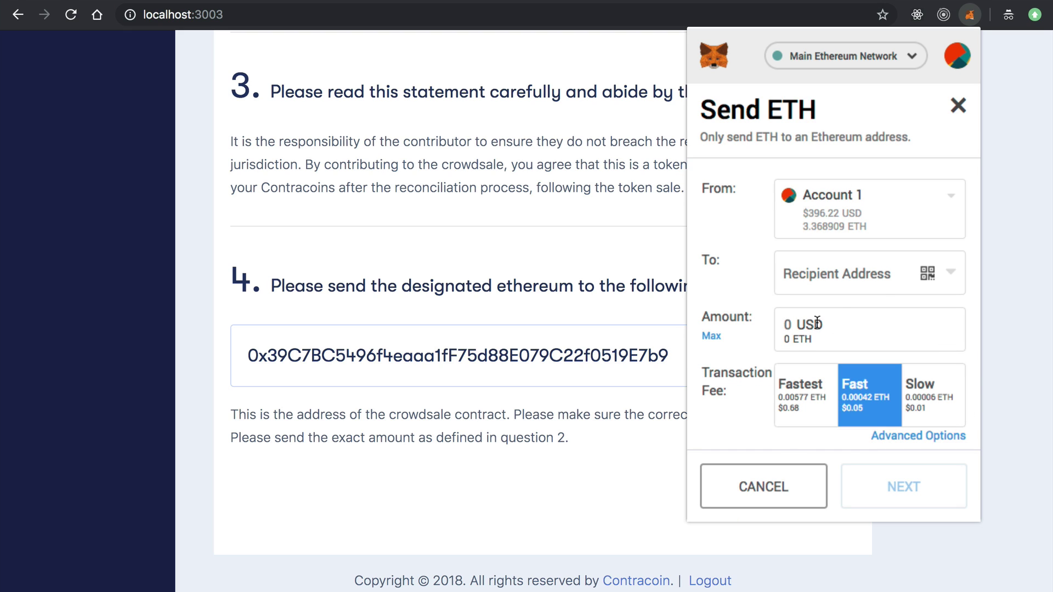
key("ctrl+v")
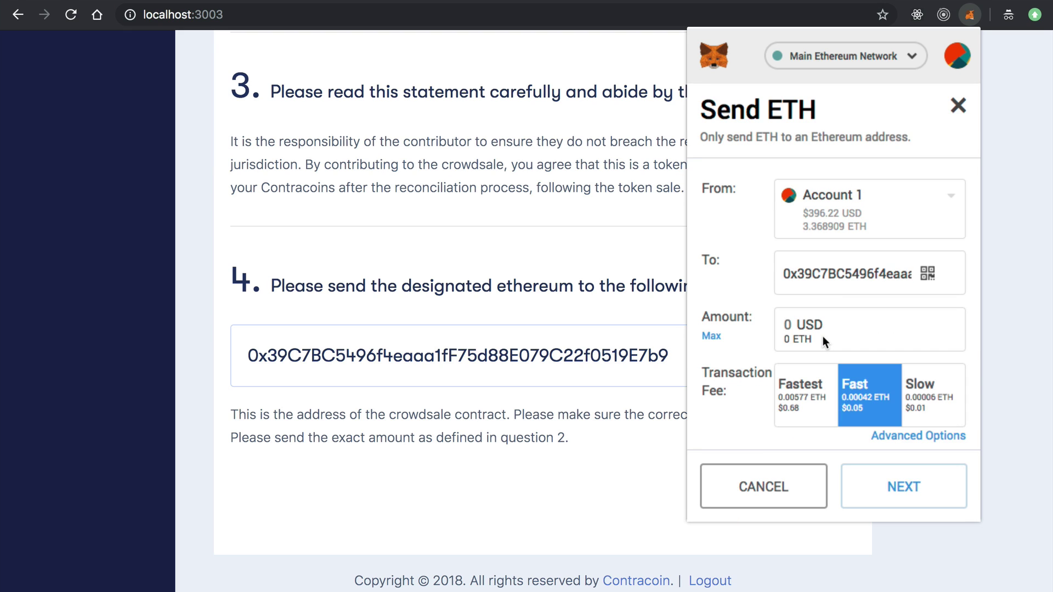
Enter 100 USD as the amount, proceed to confirmation, then reject the pending transactions.
left_click(822, 337)
type("1")
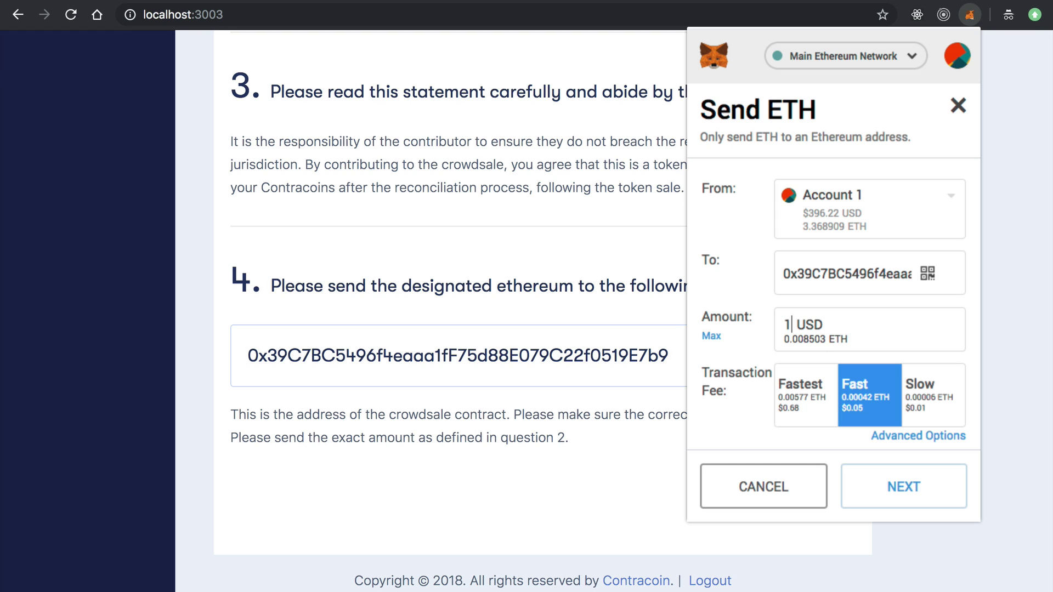
key("BackSpace")
type("2")
key("BackSpace")
type("100")
left_click(860, 493)
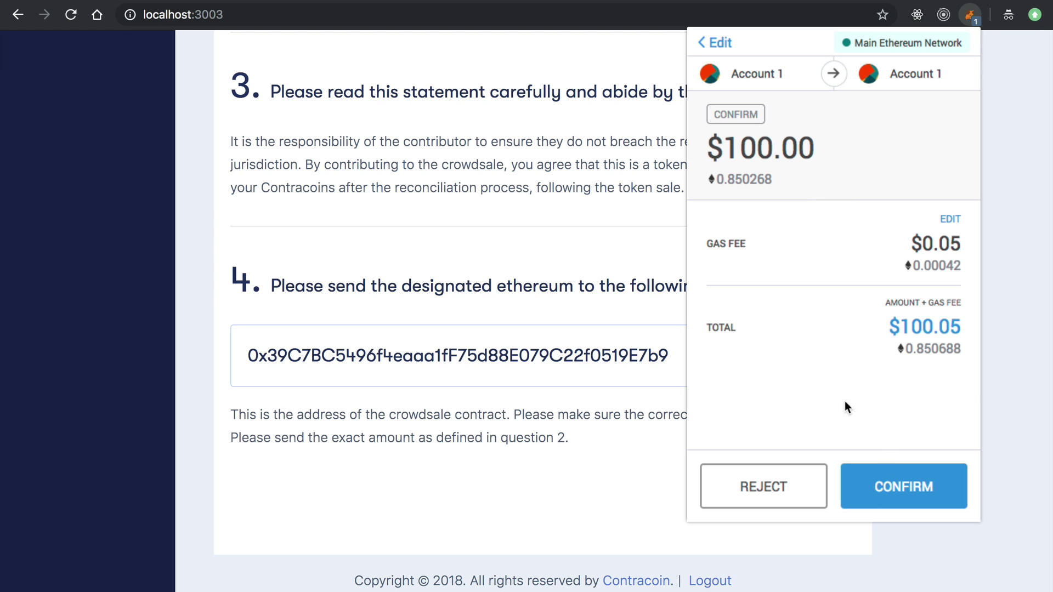
left_click(765, 487)
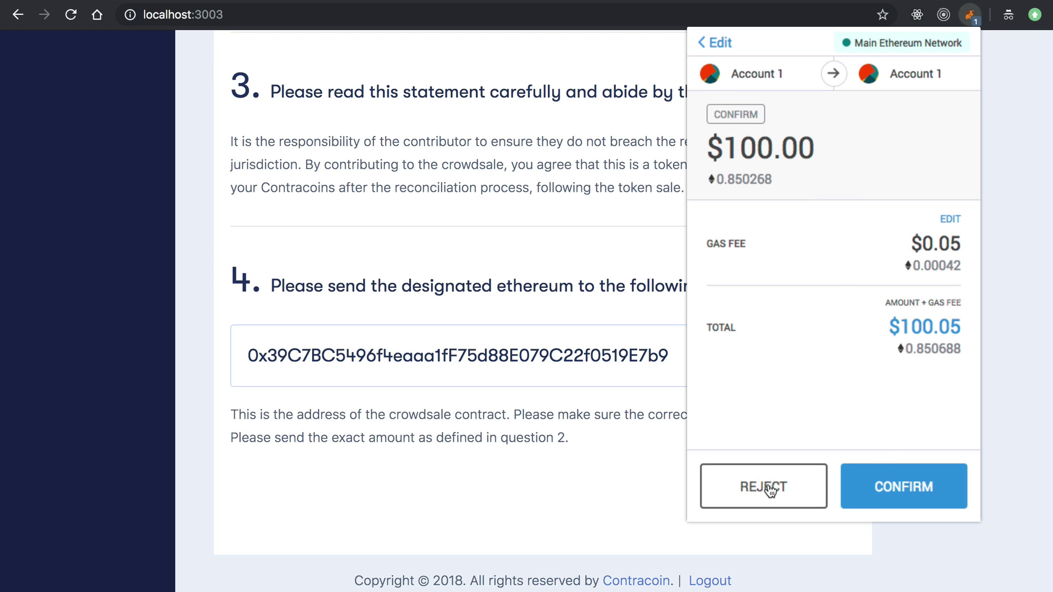
left_click(485, 262)
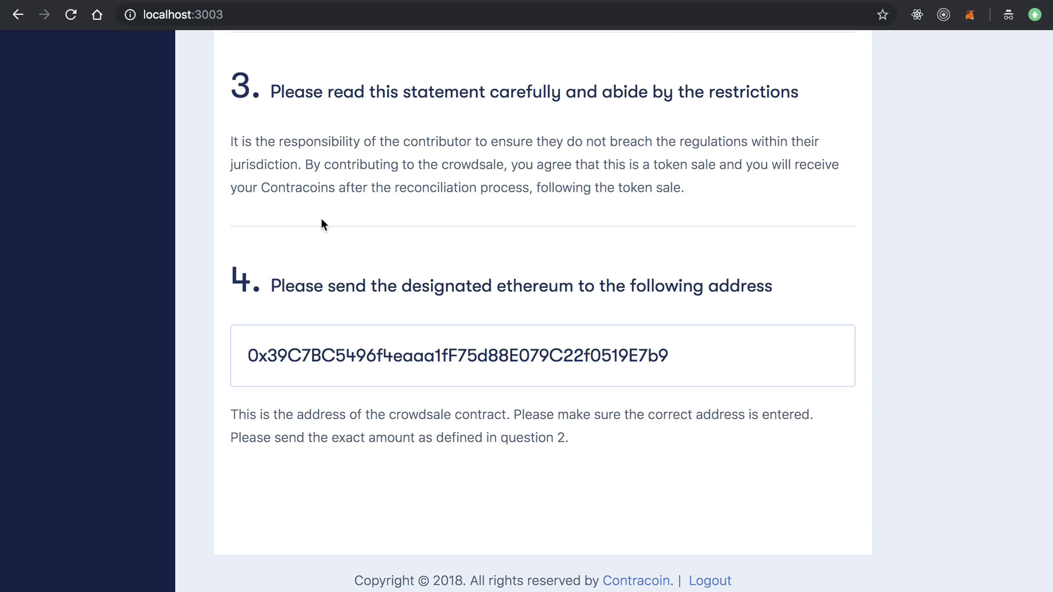
Reload the Investors admin page and open investor 16's detail page.
scroll(459, 359, "up", 20)
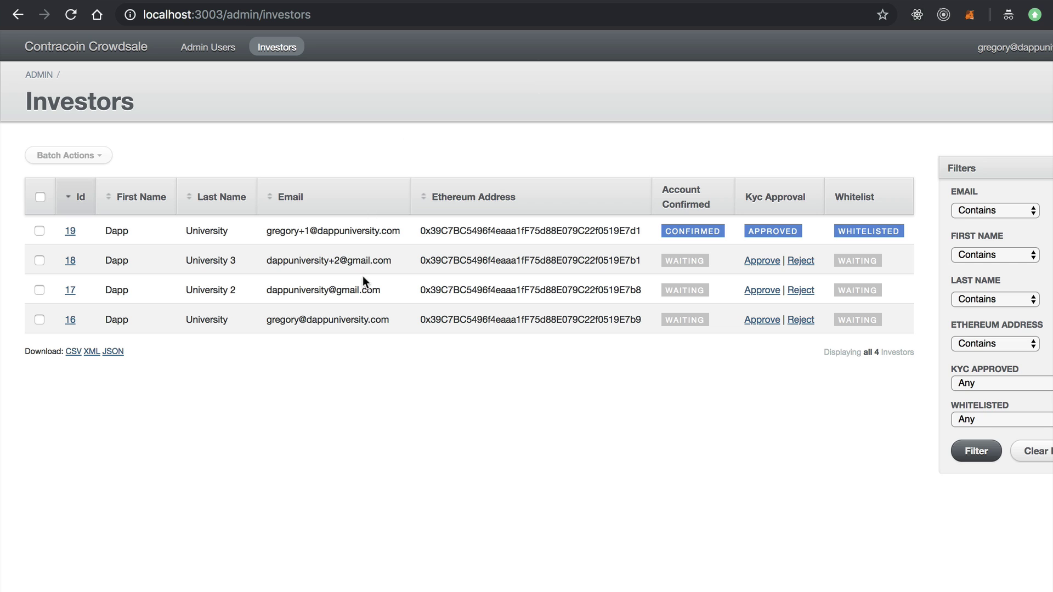
key("super+r")
left_click(71, 320)
Review investor 16's Ethereum address, ID images and KYC status, then go back to the Investors list.
scroll(247, 307, "down", 2)
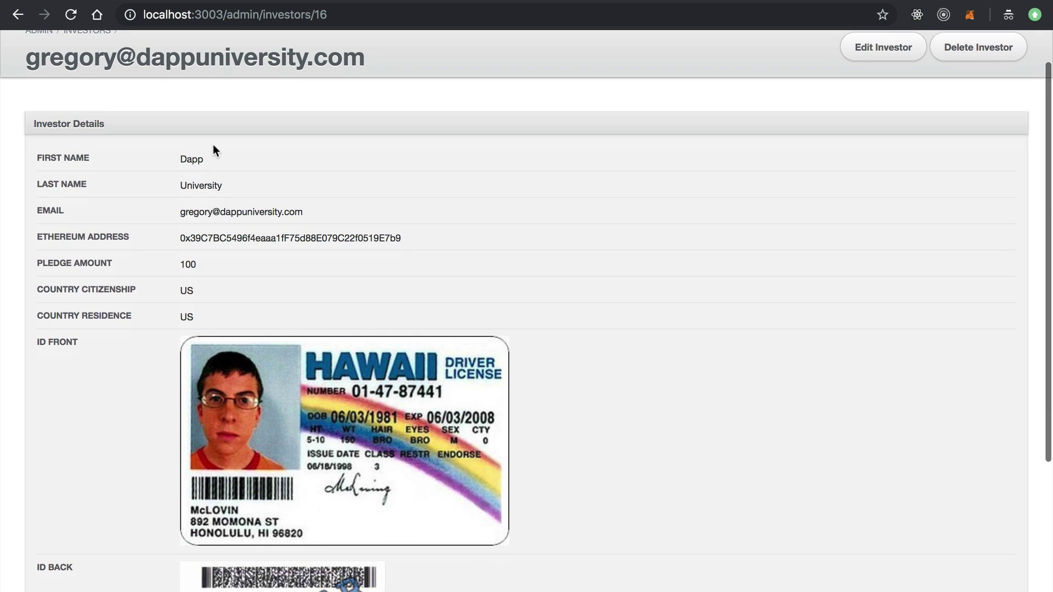
double_click(229, 238)
scroll(233, 230, "down", 3)
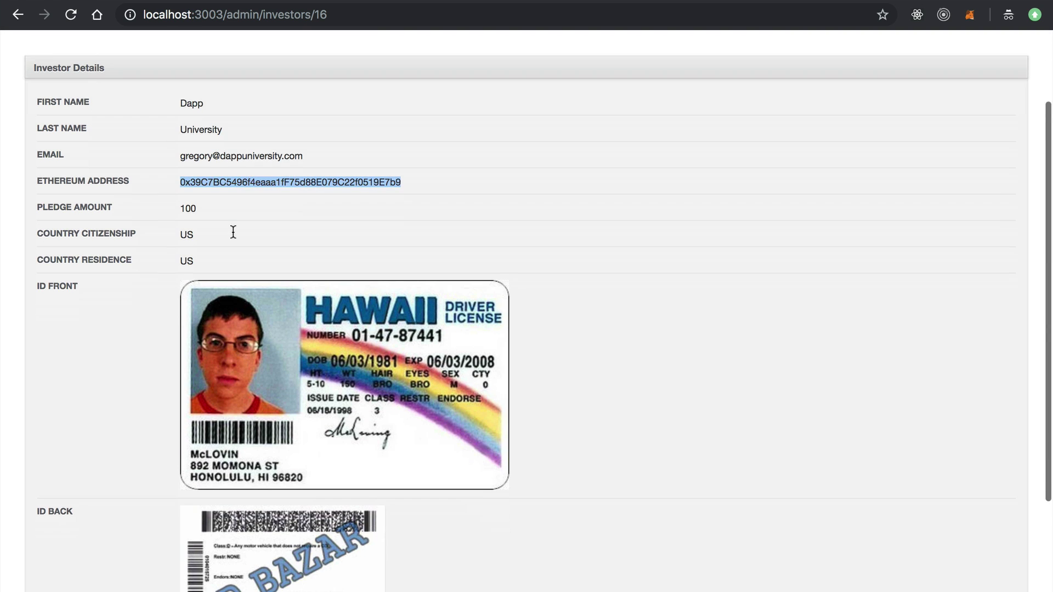
scroll(215, 170, "down", 3)
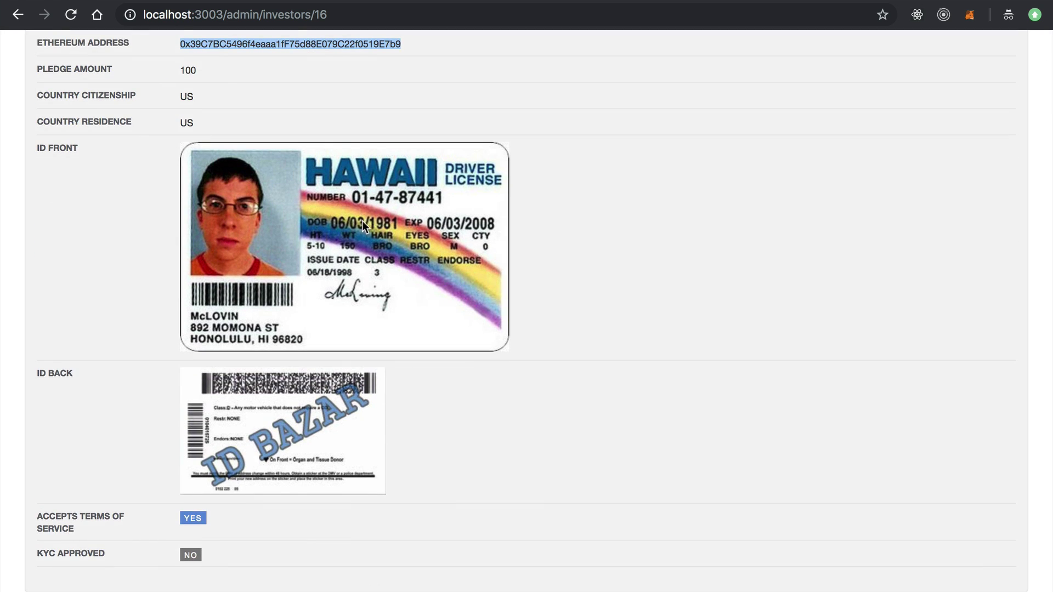
left_click(568, 215)
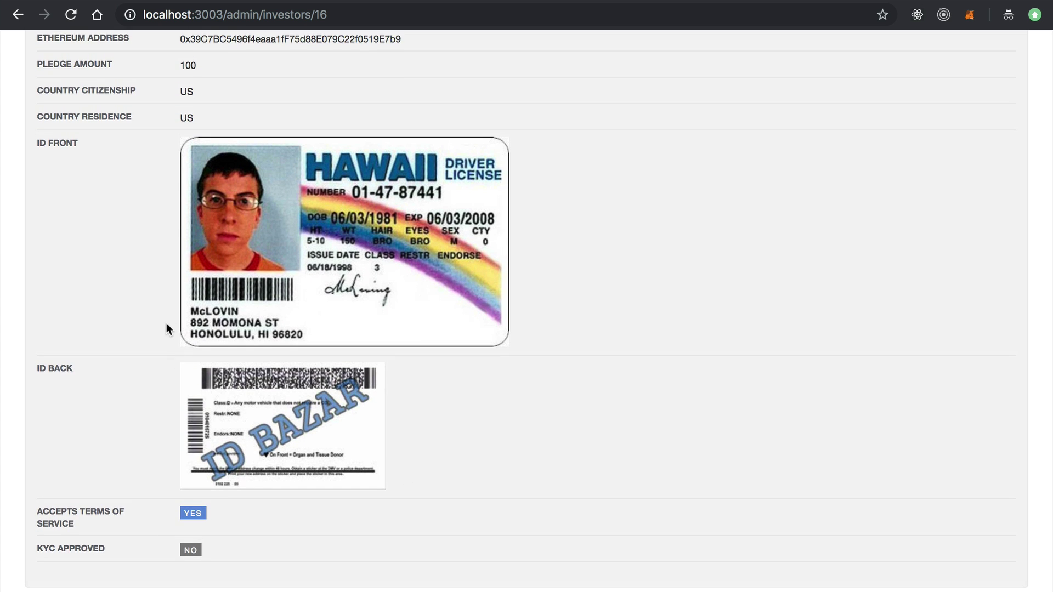
scroll(165, 318, "up", 5)
left_click(18, 14)
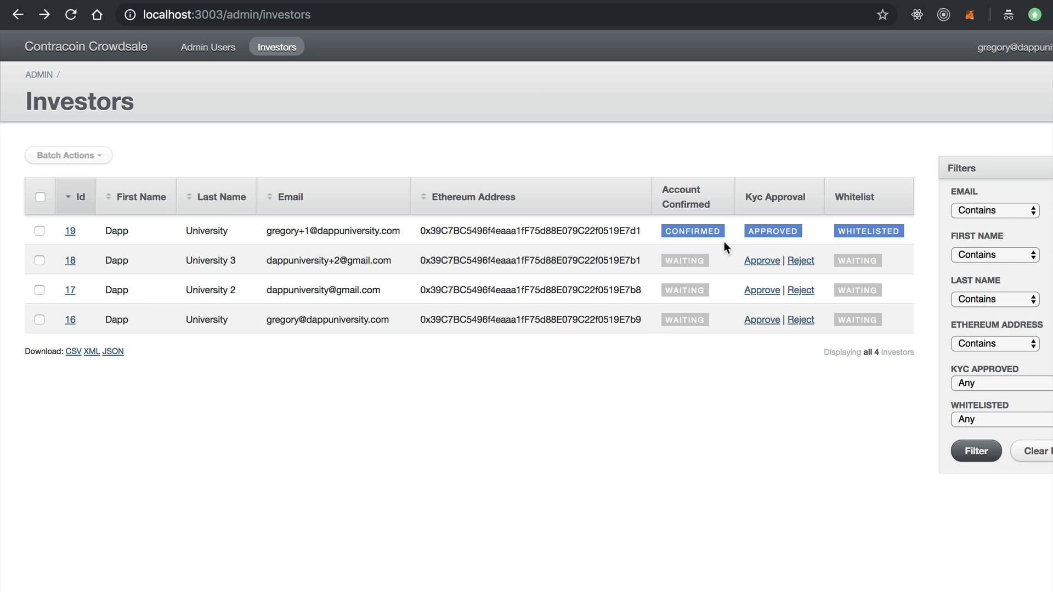
Approve investor 18's KYC and add them to the whitelist.
left_click(767, 261)
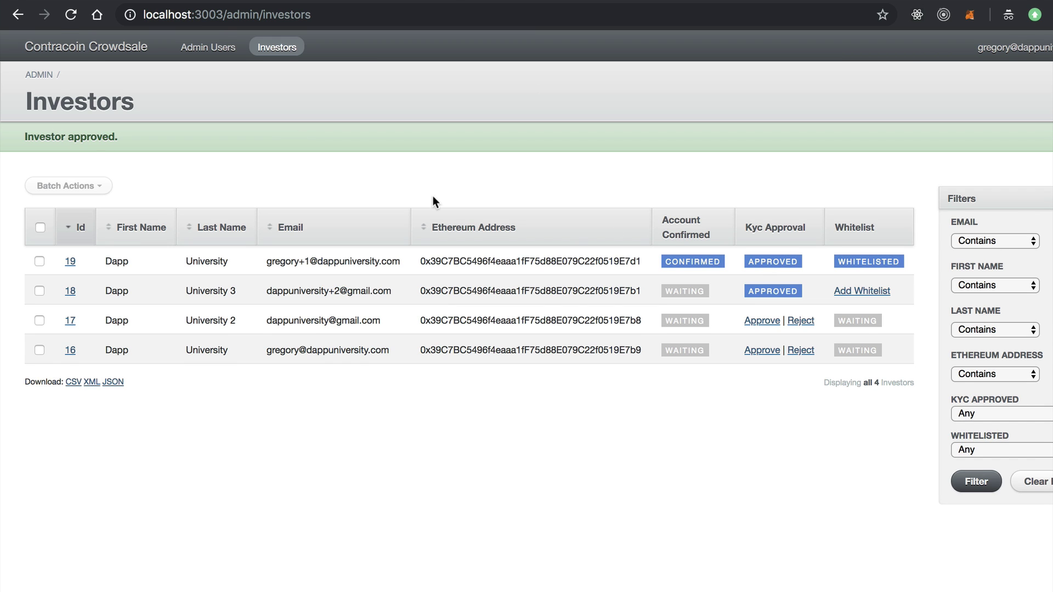
left_click(861, 292)
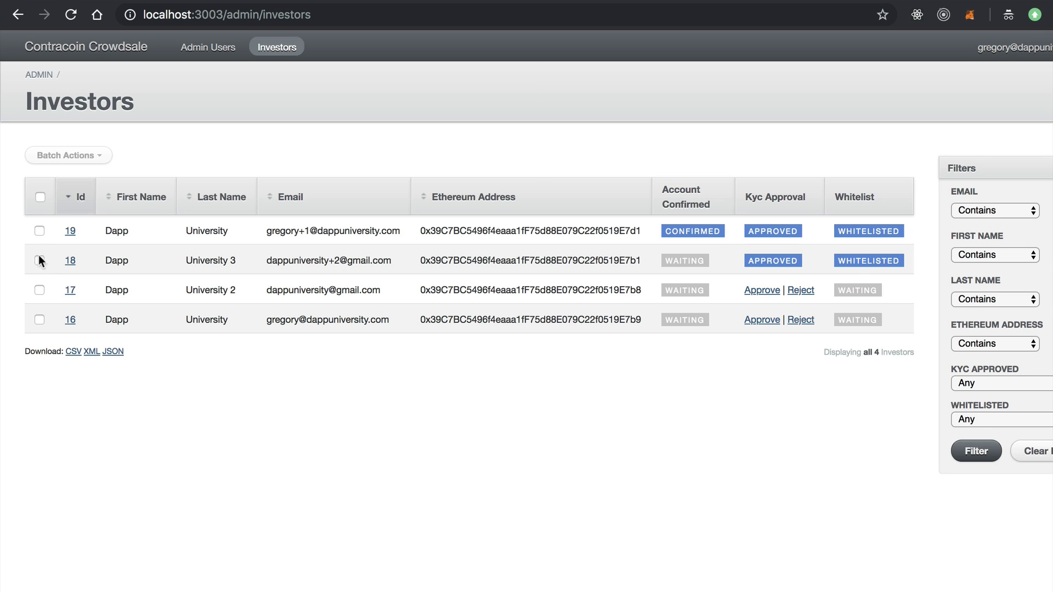
KYC-approve investors 17 and 16 together with Batch Actions > Approve Selected.
left_click(39, 290)
left_click(39, 319)
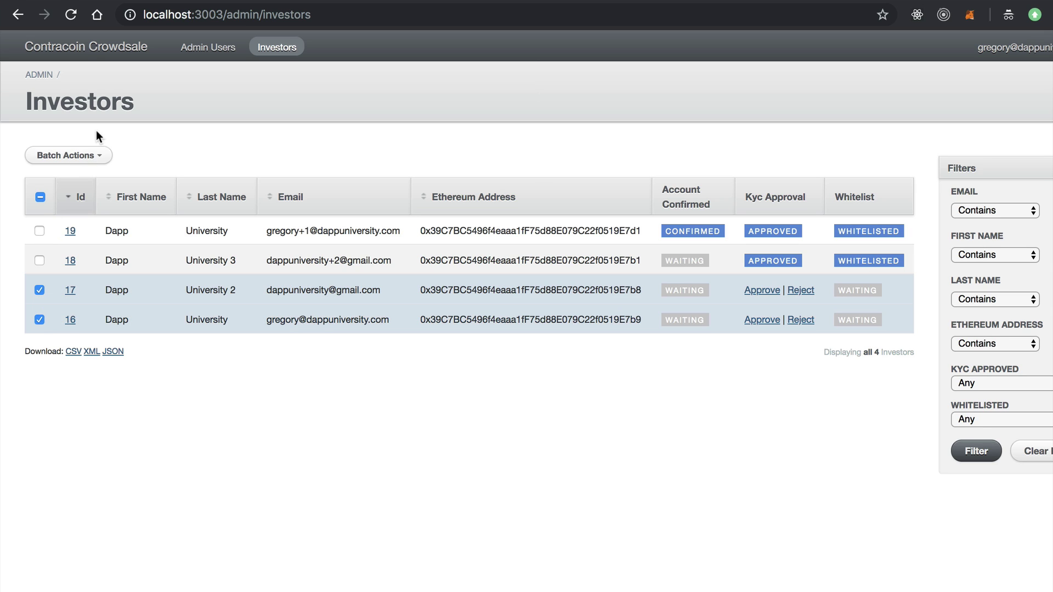
left_click(92, 157)
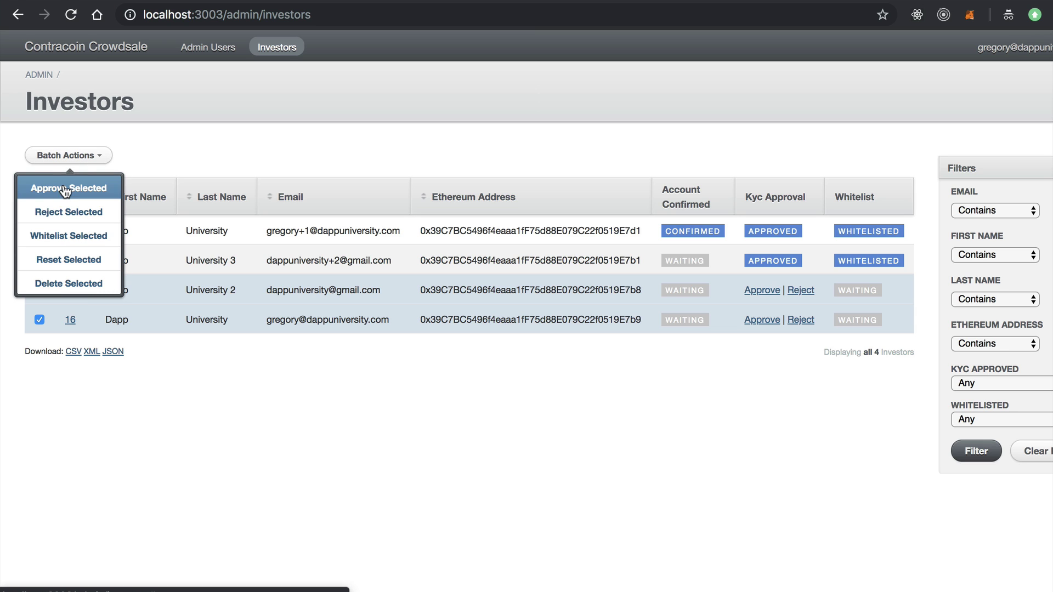
left_click(62, 188)
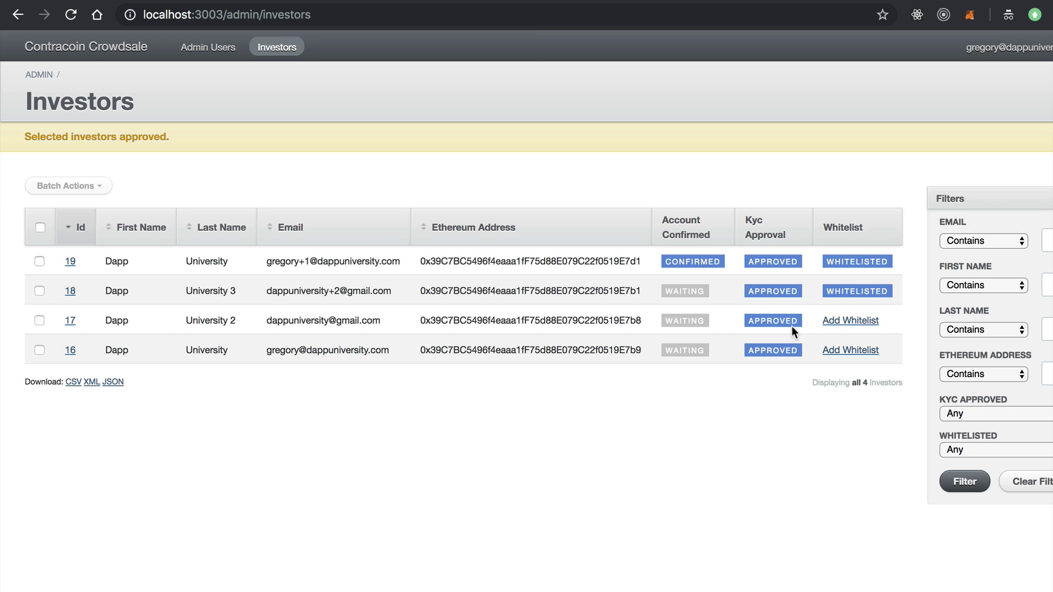
Whitelist investors 17 and 16 with Batch Actions > Whitelist Selected and reload the list.
left_click(40, 320)
left_click(40, 350)
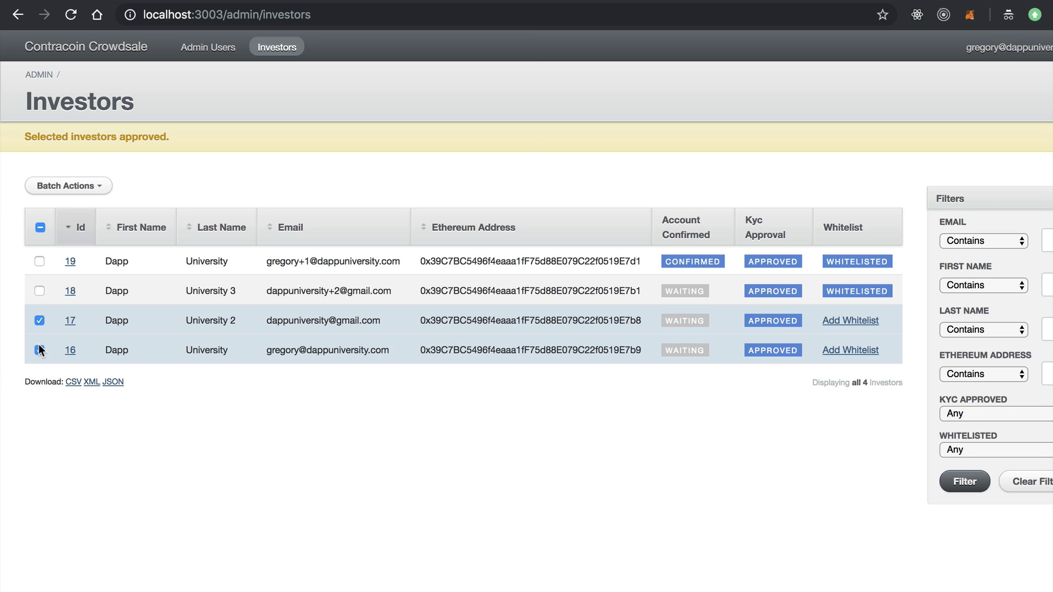
left_click(72, 185)
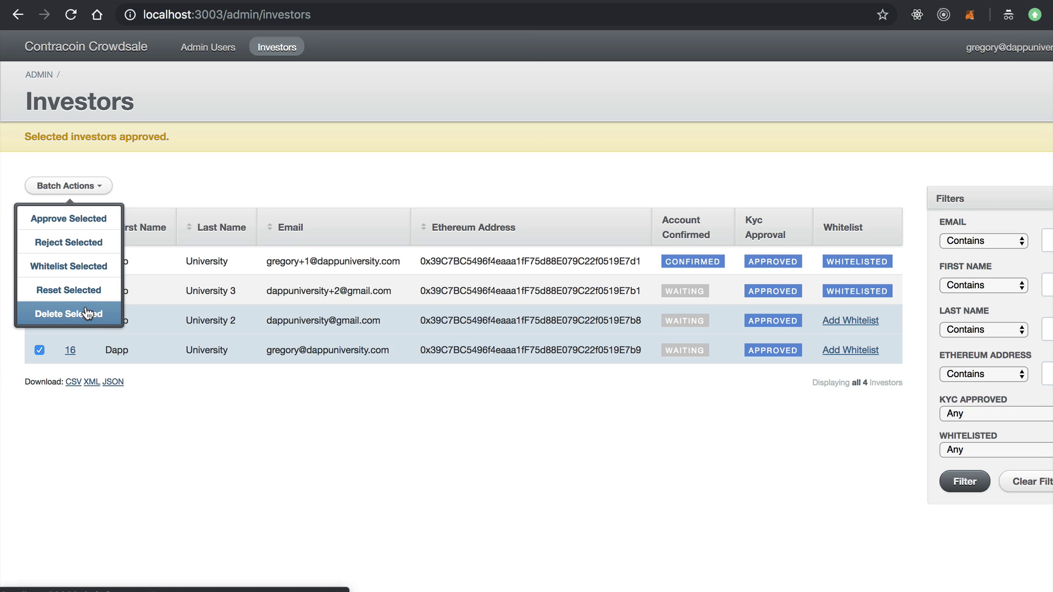
left_click(93, 266)
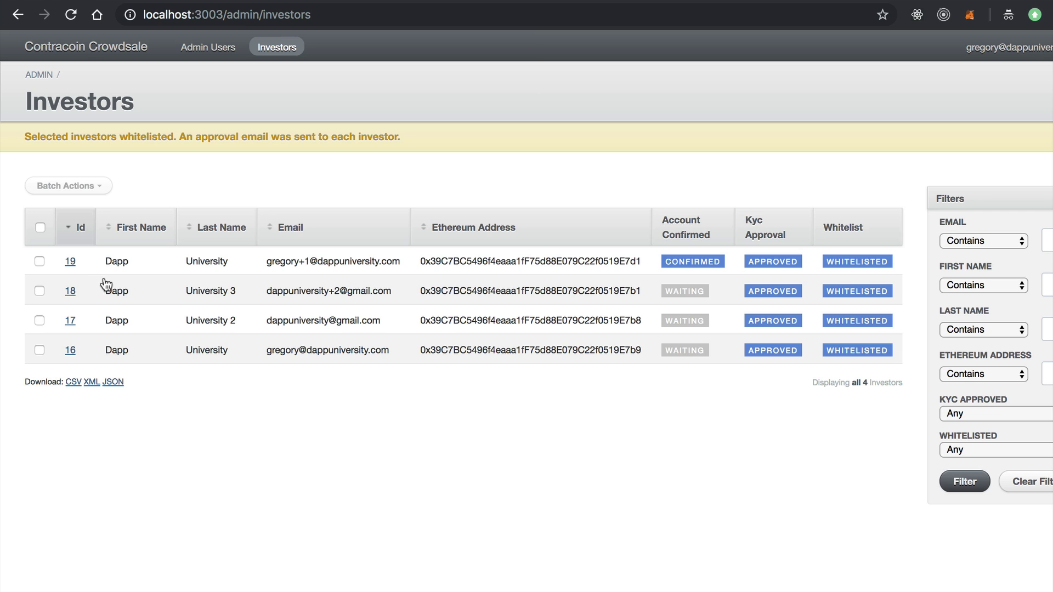
key("super+r")
Apply the KYC Approved filter and export the investors to a CSV file.
scroll(838, 190, "right", 5)
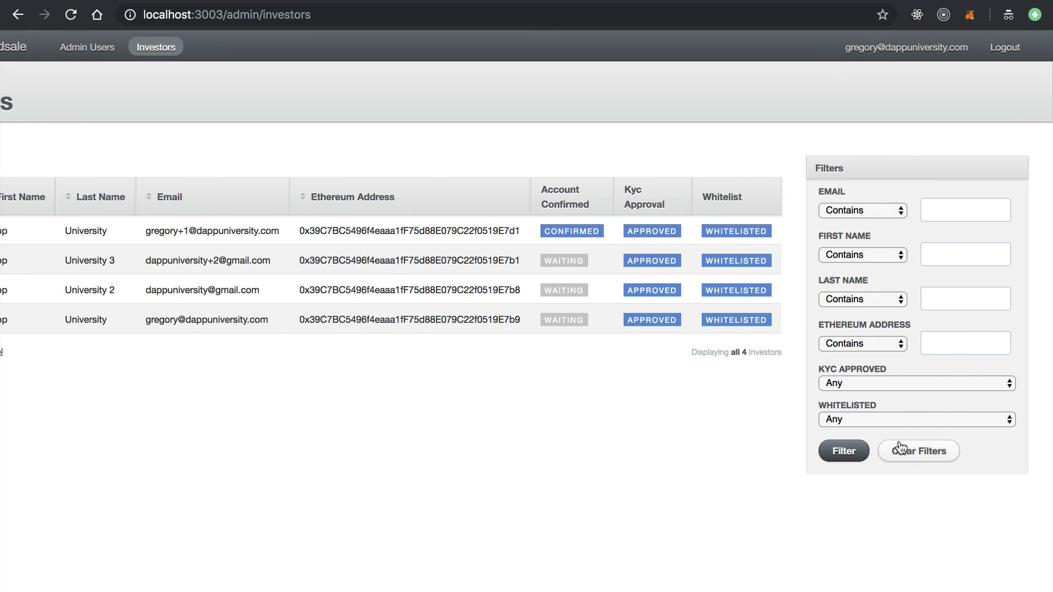
left_click(893, 387)
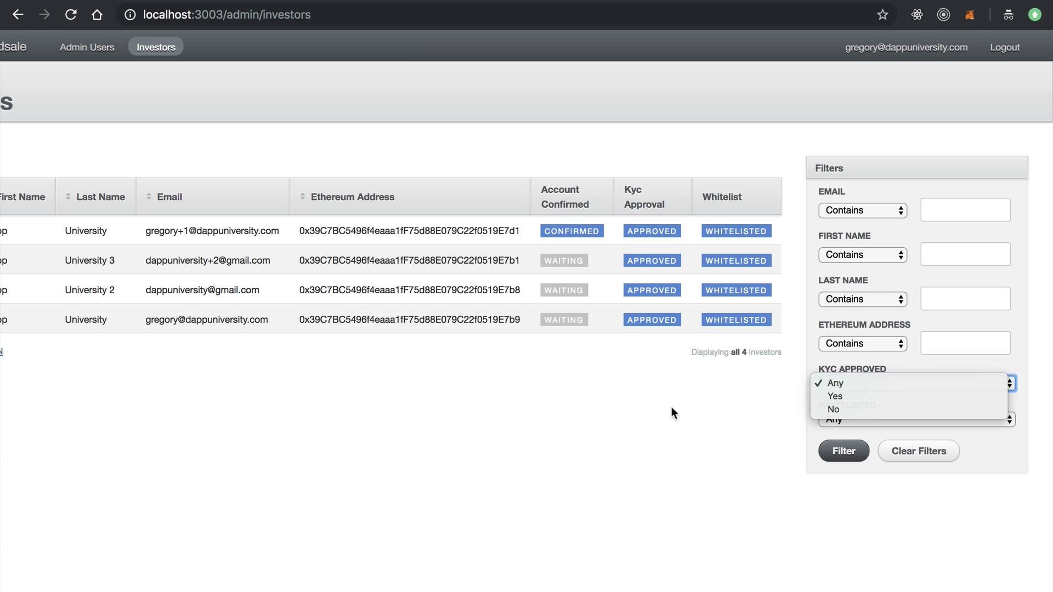
scroll(671, 407, "left", 5)
left_click(316, 525)
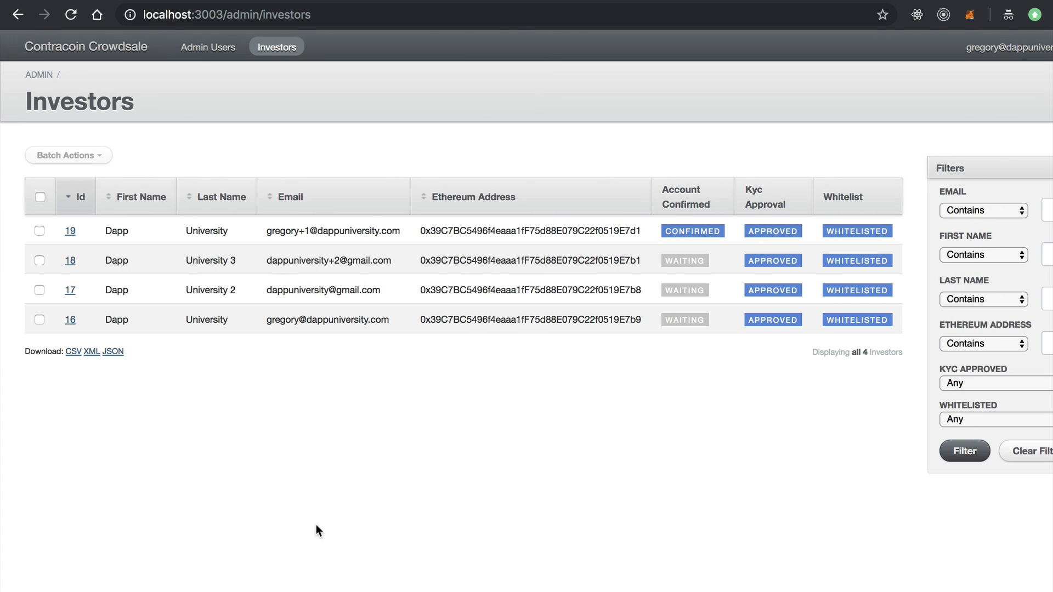
left_click(73, 351)
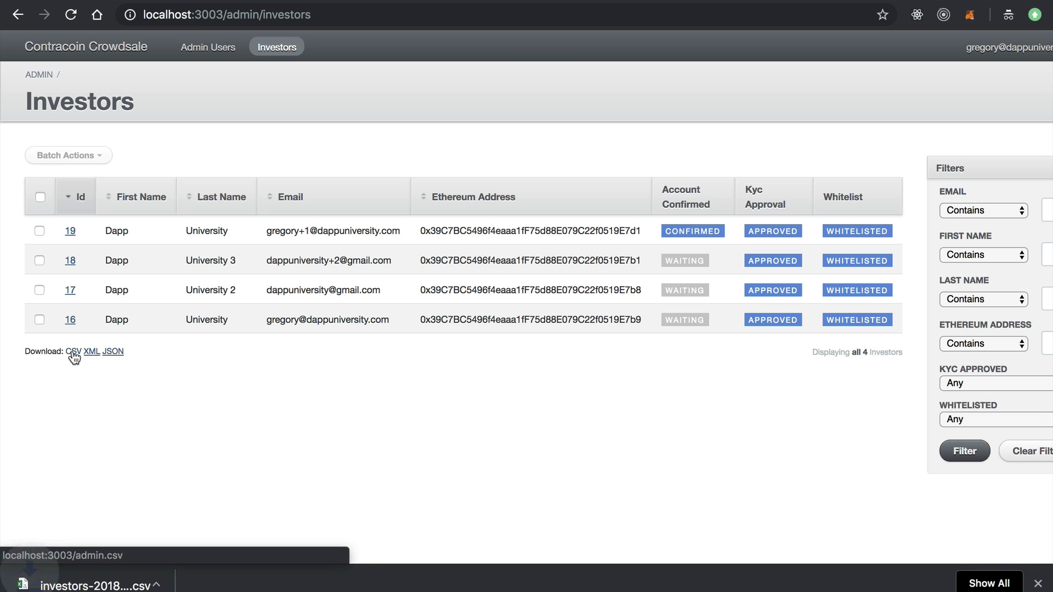
left_click(1037, 583)
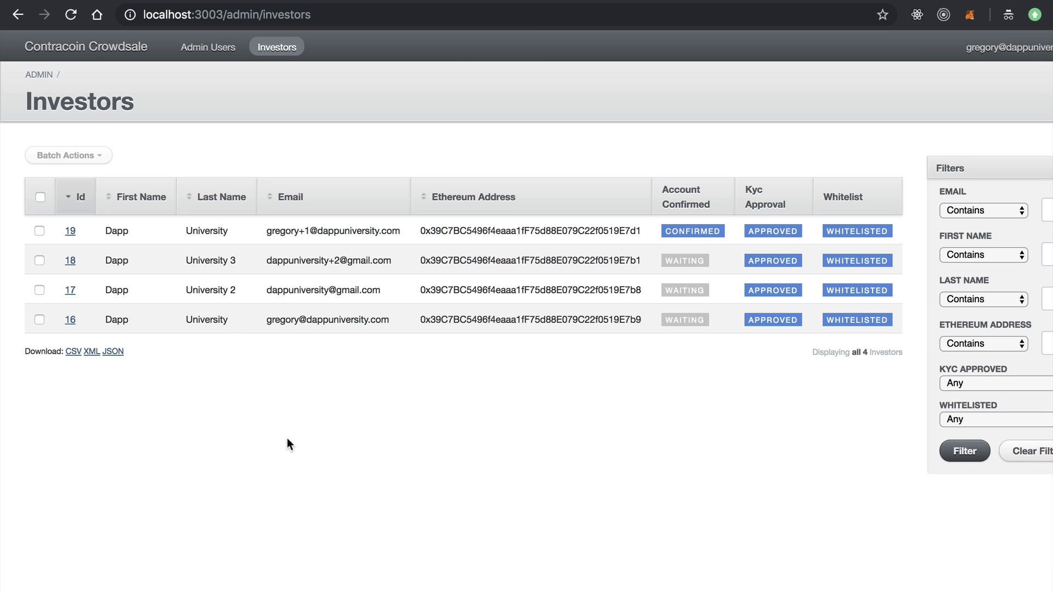